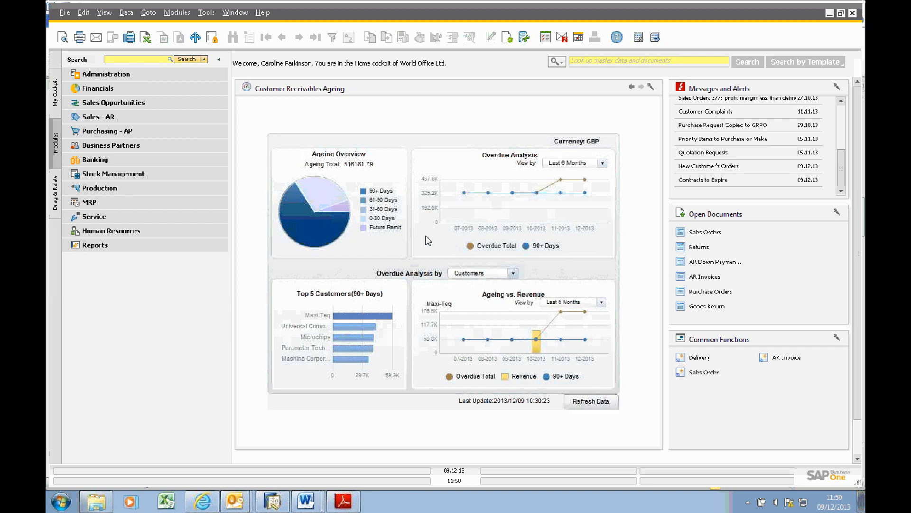
Step: Open the Contracts to Expire alert to review which contracts are due to expire
{"action": "left_click", "coordinate": [708, 185]}
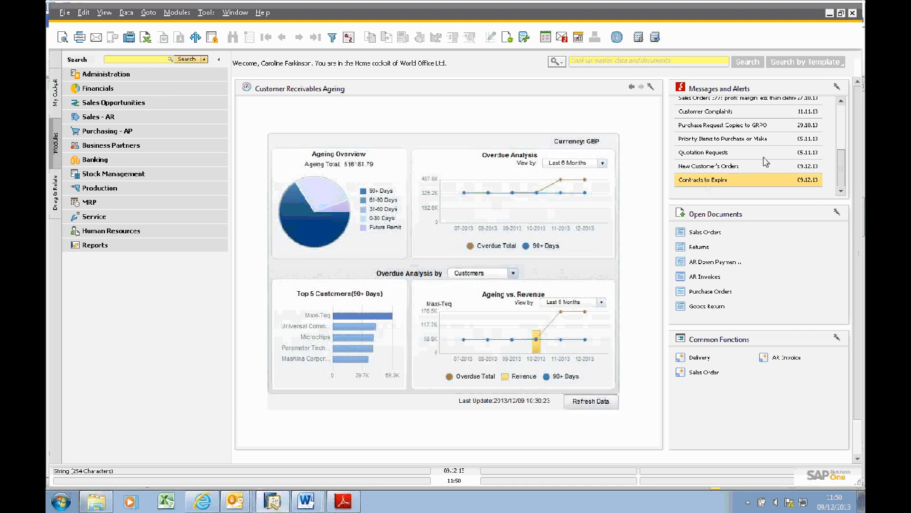
{"action": "double_click", "coordinate": [705, 180]}
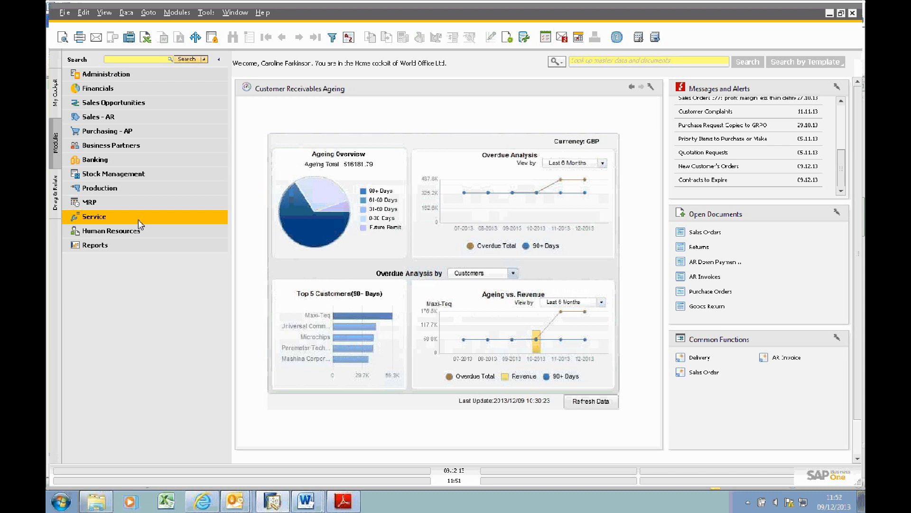
Step: Open the Contract Control form from SAP Contract Utils in the Service module and dismiss the system message
{"action": "left_click", "coordinate": [101, 219]}
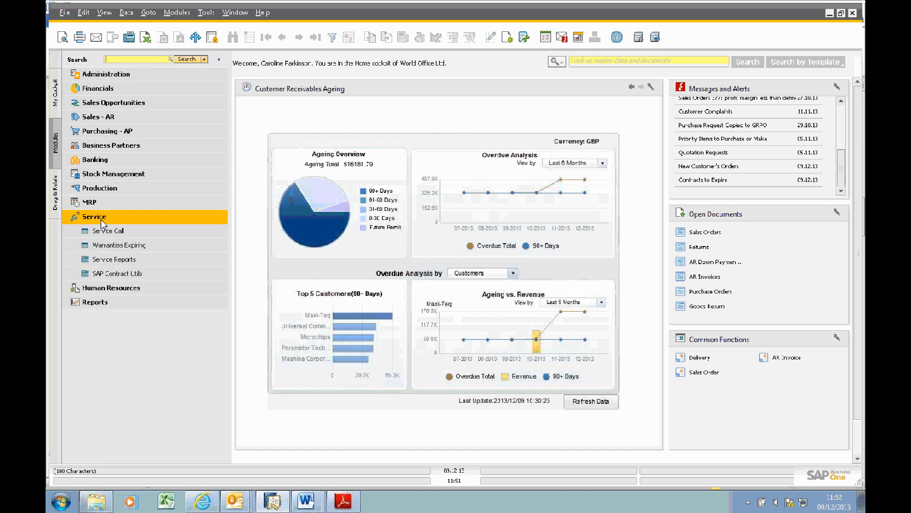
{"action": "left_click", "coordinate": [131, 278]}
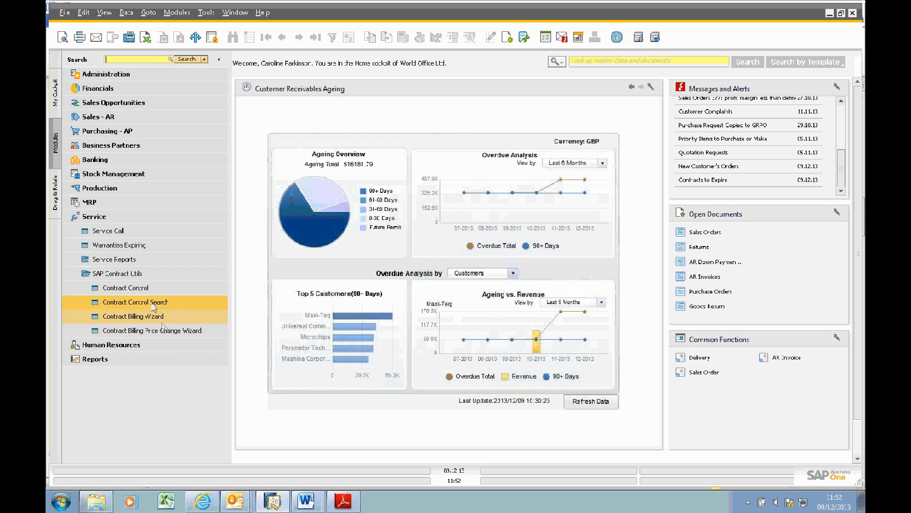
{"action": "left_click", "coordinate": [163, 288]}
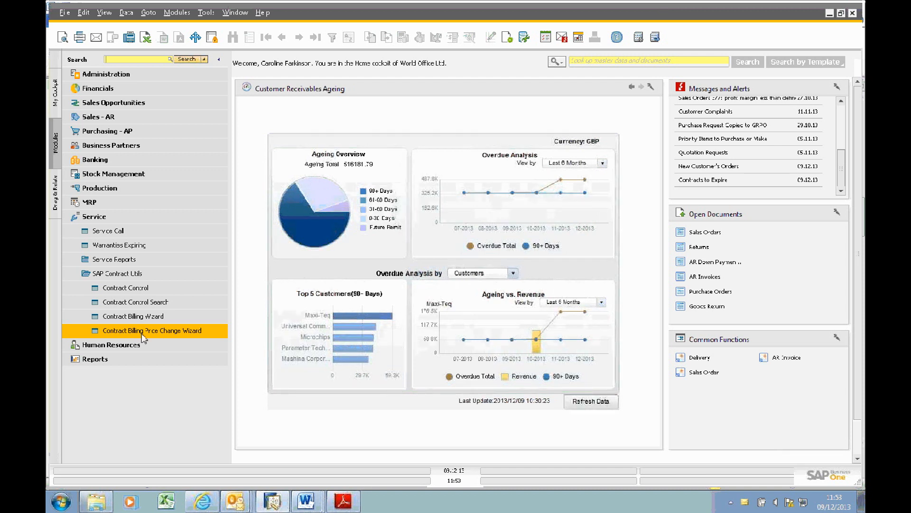
{"action": "left_click", "coordinate": [149, 287]}
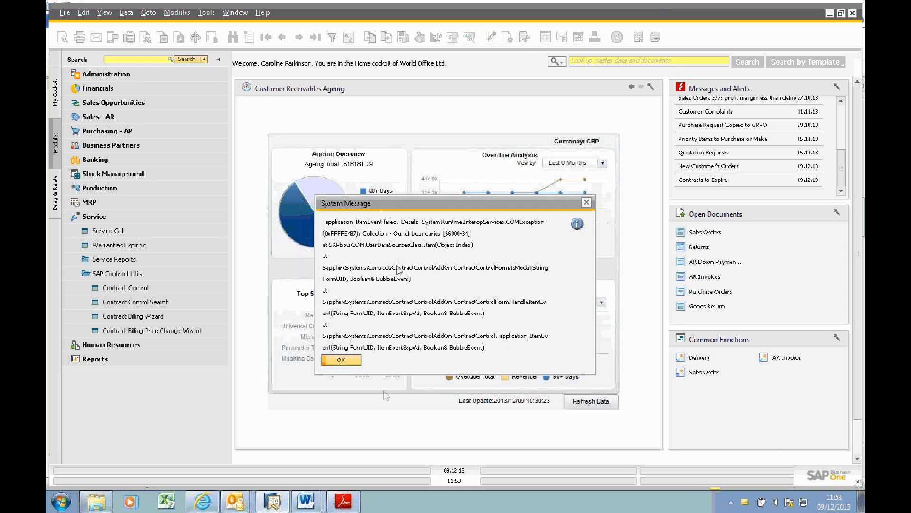
{"action": "left_click", "coordinate": [350, 360]}
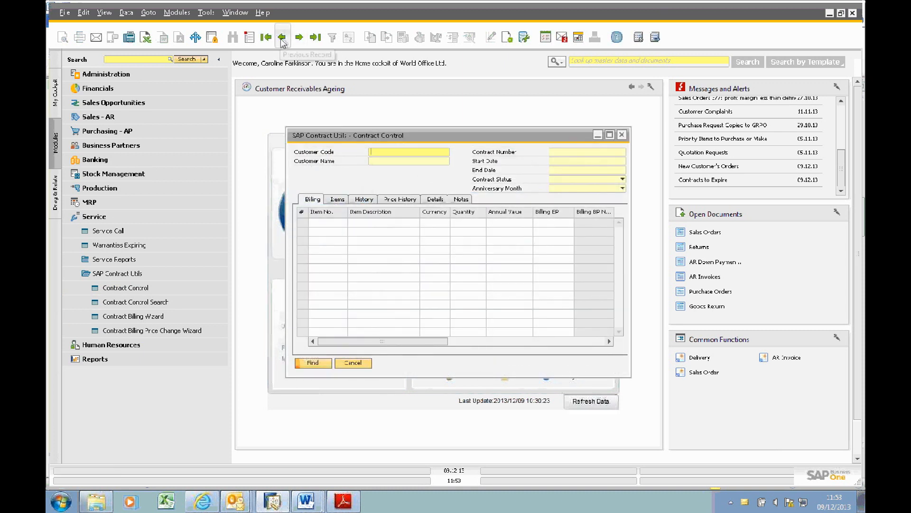
Step: Display the Universal Communications Ltd contract record in an enlarged form and check the available contract status options
{"action": "left_click", "coordinate": [282, 38]}
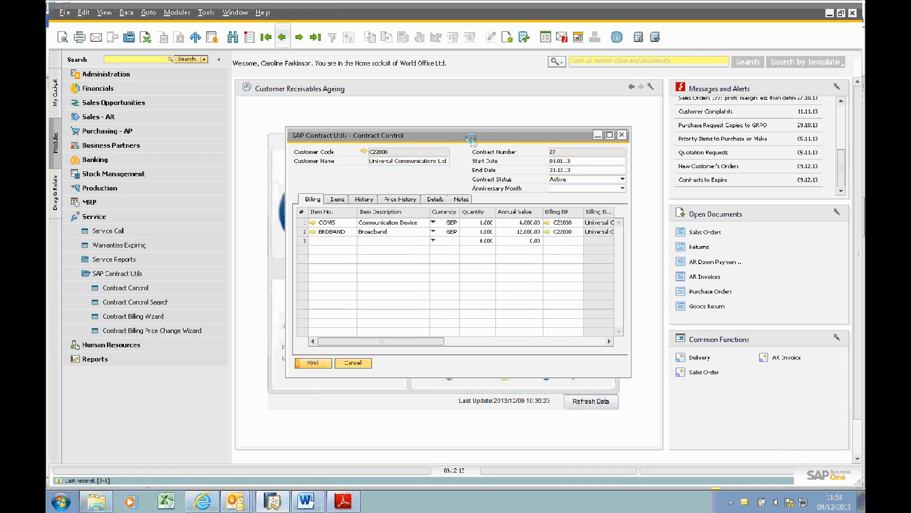
{"action": "double_click", "coordinate": [473, 136]}
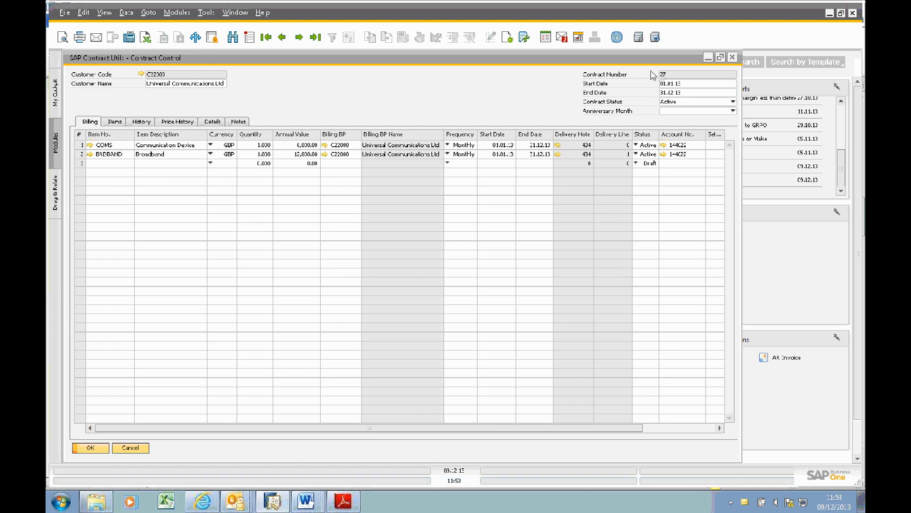
{"action": "left_click", "coordinate": [687, 103]}
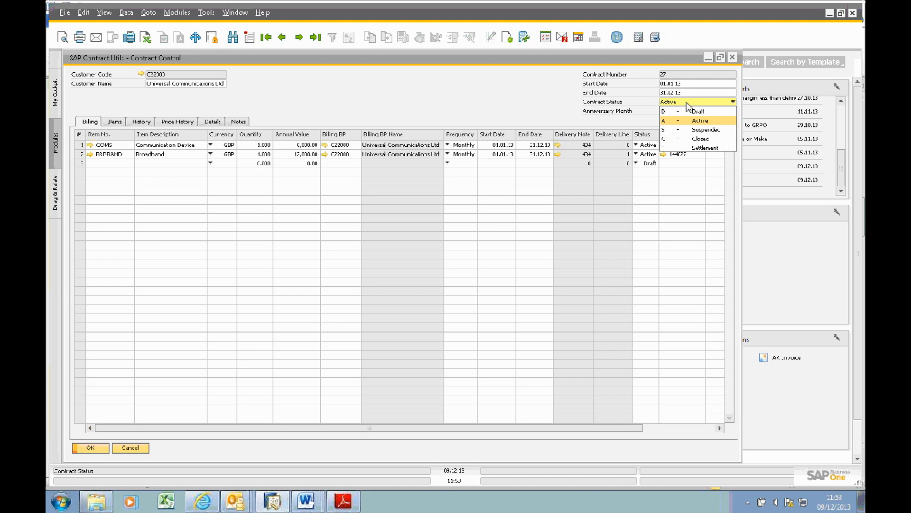
{"action": "left_click", "coordinate": [687, 103]}
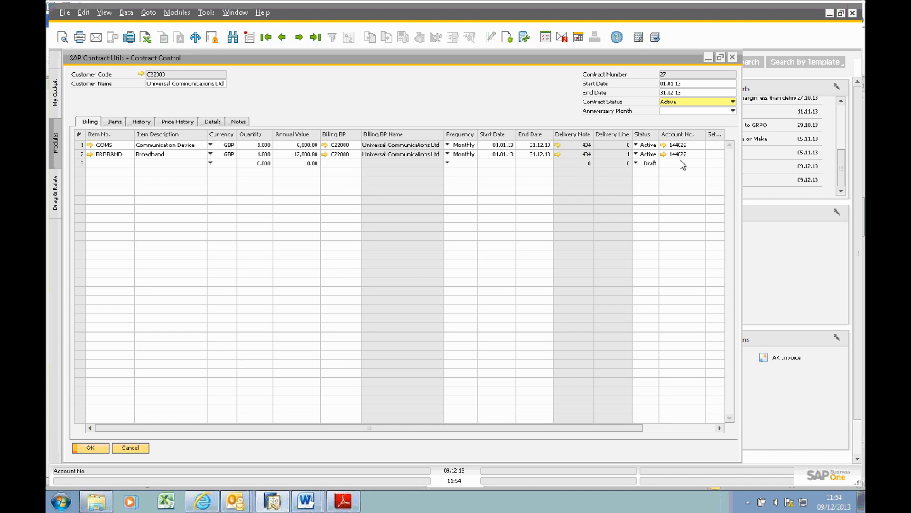
Step: Review the contract's billing lines, items, history, price history, details and notes, and close the contract form
{"action": "left_click_drag", "start_coordinate": [599, 430], "coordinate": [549, 452]}
{"action": "left_click", "coordinate": [118, 122]}
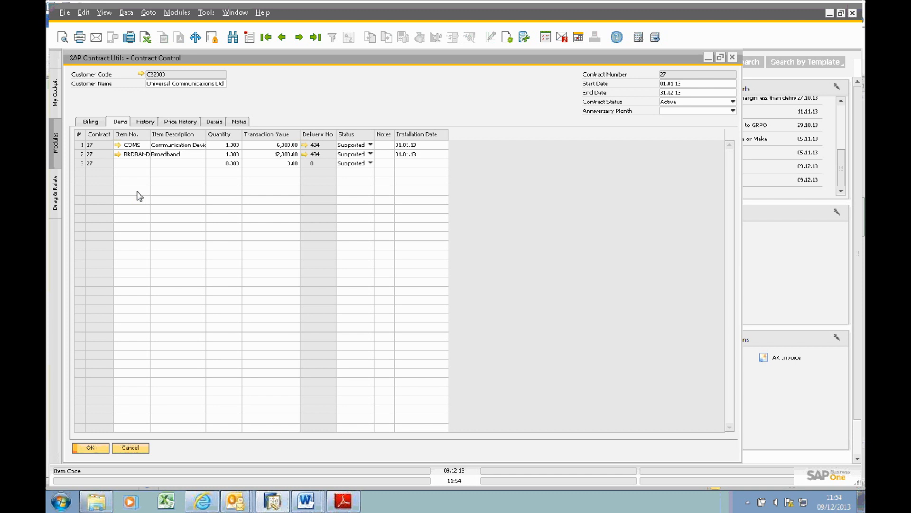
{"action": "left_click", "coordinate": [145, 121]}
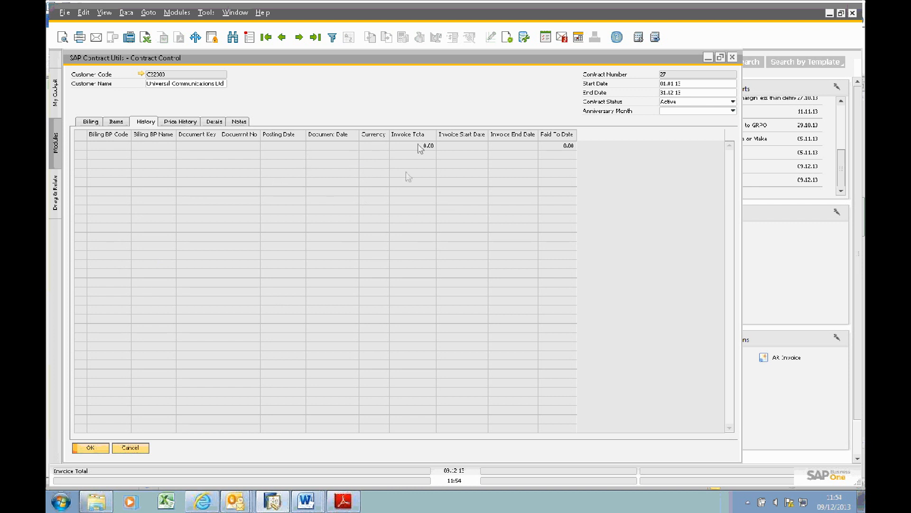
{"action": "left_click", "coordinate": [191, 125]}
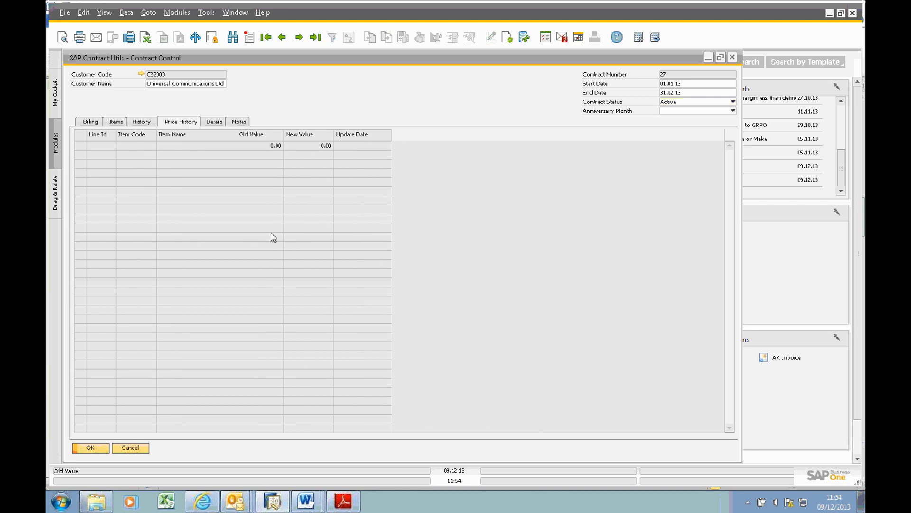
{"action": "left_click", "coordinate": [216, 123]}
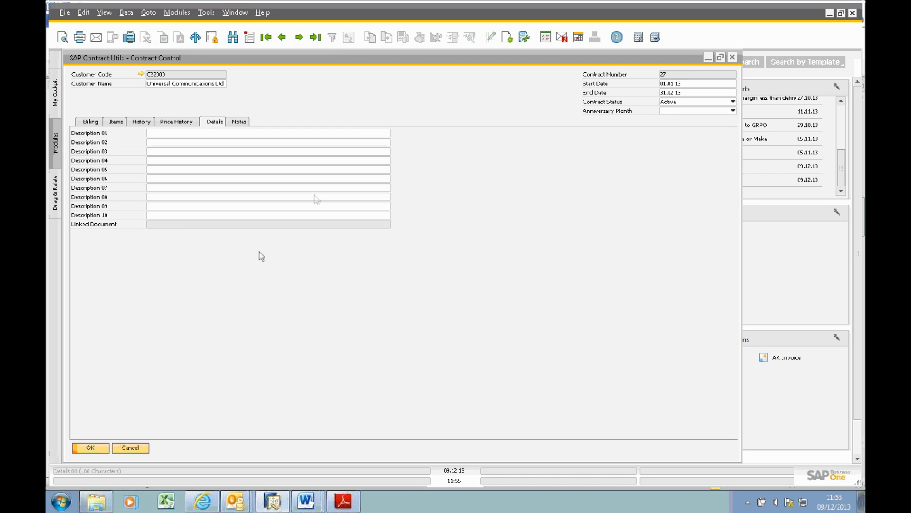
{"action": "left_click", "coordinate": [242, 122]}
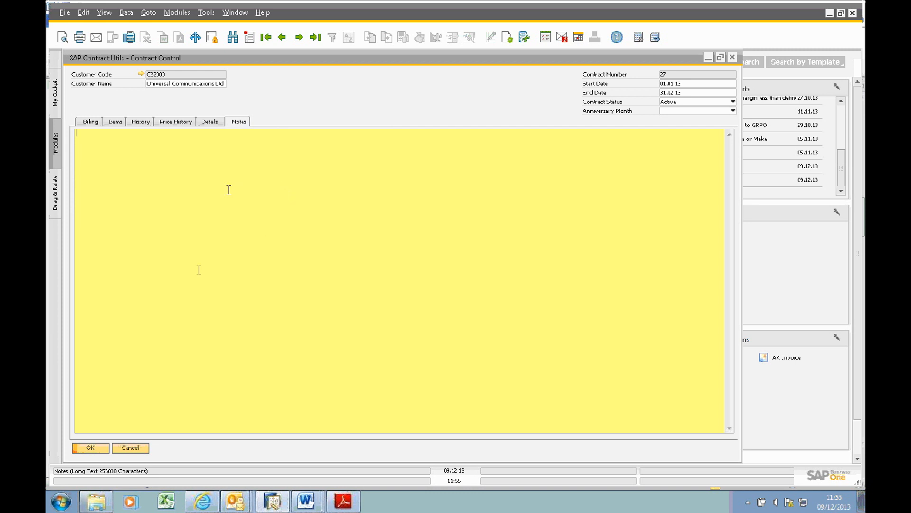
{"action": "left_click", "coordinate": [88, 122]}
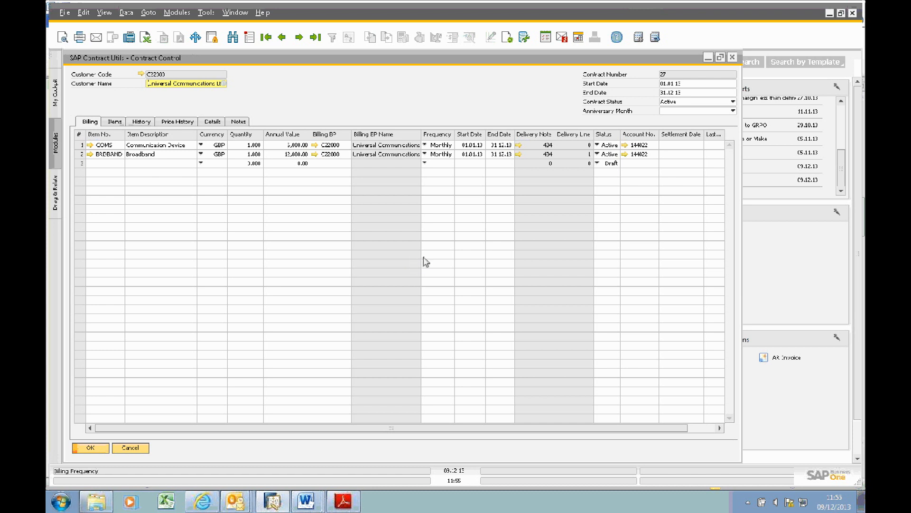
{"action": "left_click", "coordinate": [131, 448]}
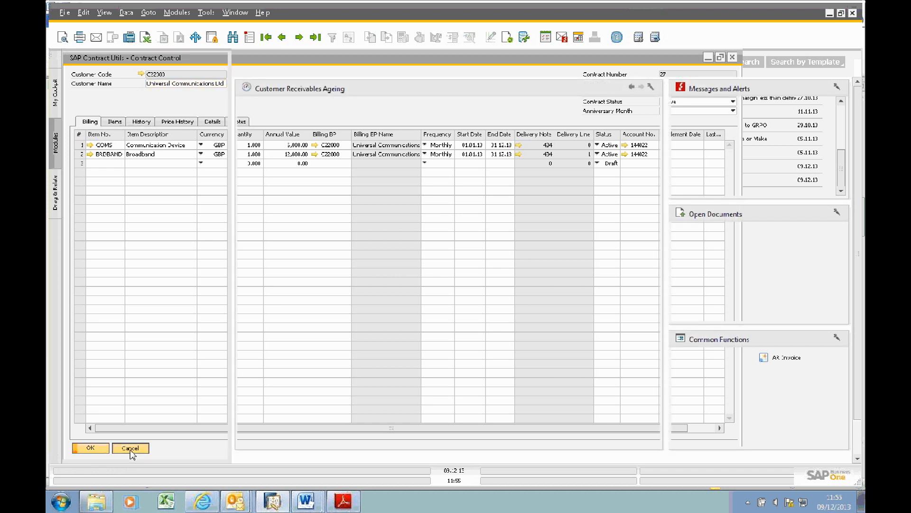
Step: Start a new Sales Order Acknowledgement and select Universal Communications Ltd as the customer
{"action": "left_click", "coordinate": [99, 217]}
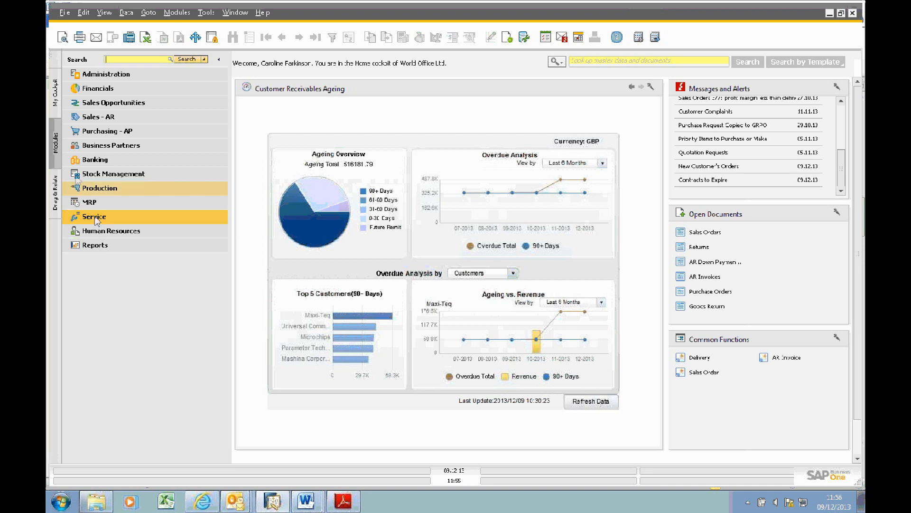
{"action": "left_click", "coordinate": [100, 116]}
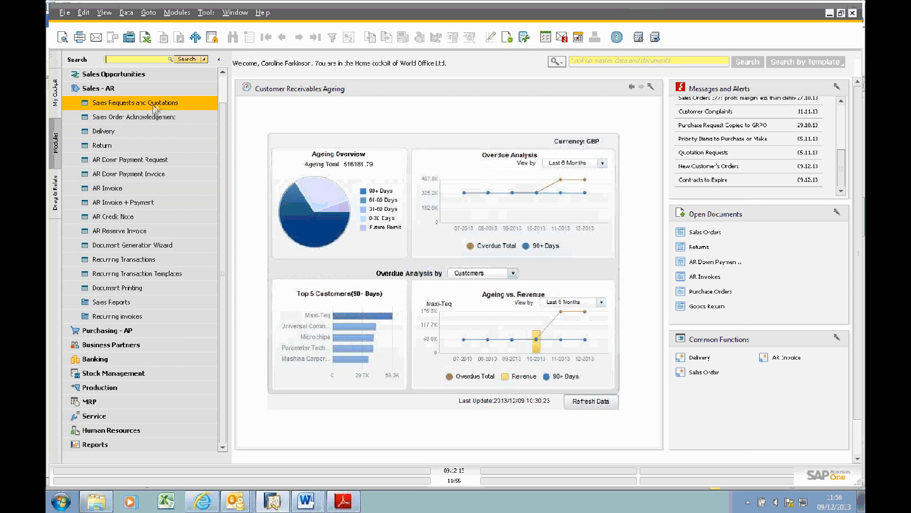
{"action": "left_click", "coordinate": [181, 123]}
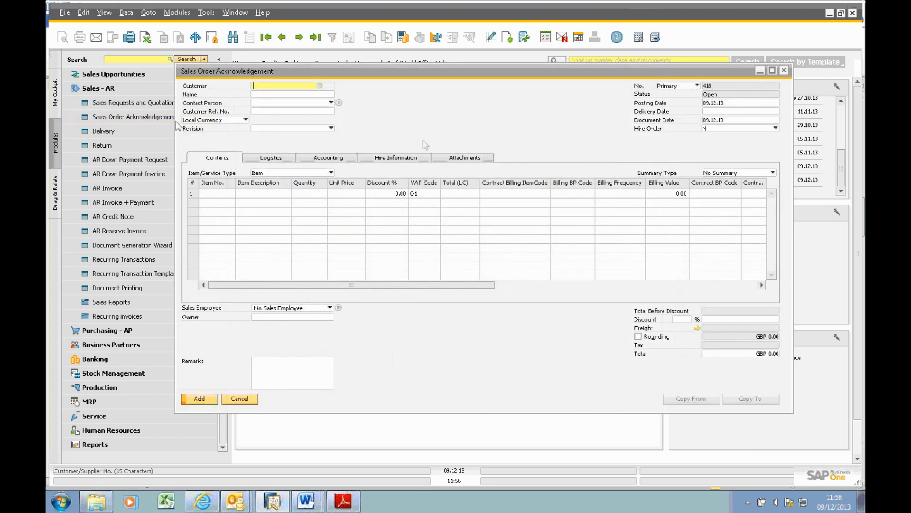
{"action": "type", "text": "c22"}
{"action": "key", "text": "Tab"}
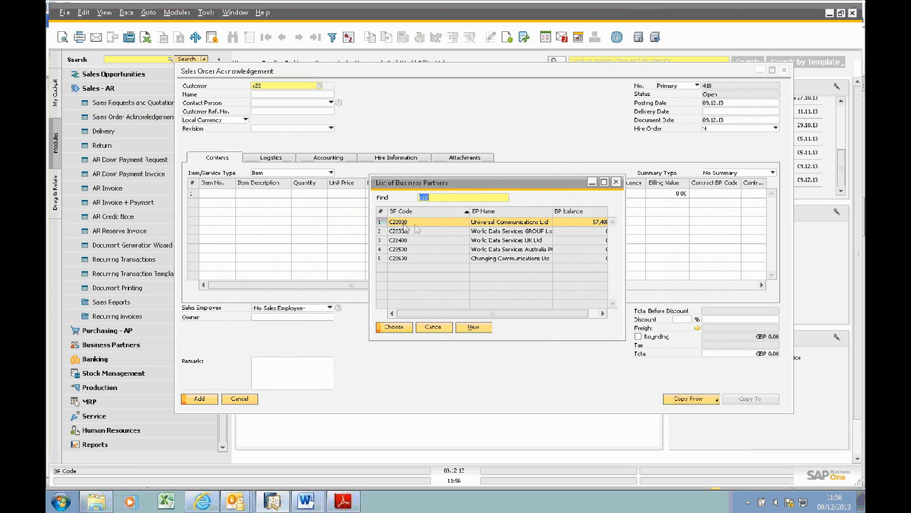
{"action": "double_click", "coordinate": [519, 224]}
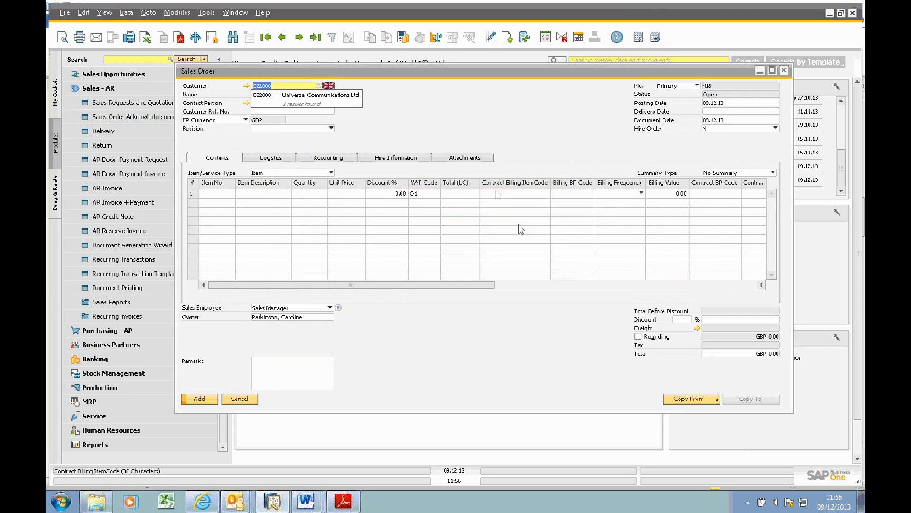
Step: Open the customer's Business Partner Master Data, examine the Contract - Billing Frequency definitions, and close the definitions without changes
{"action": "left_click", "coordinate": [246, 86]}
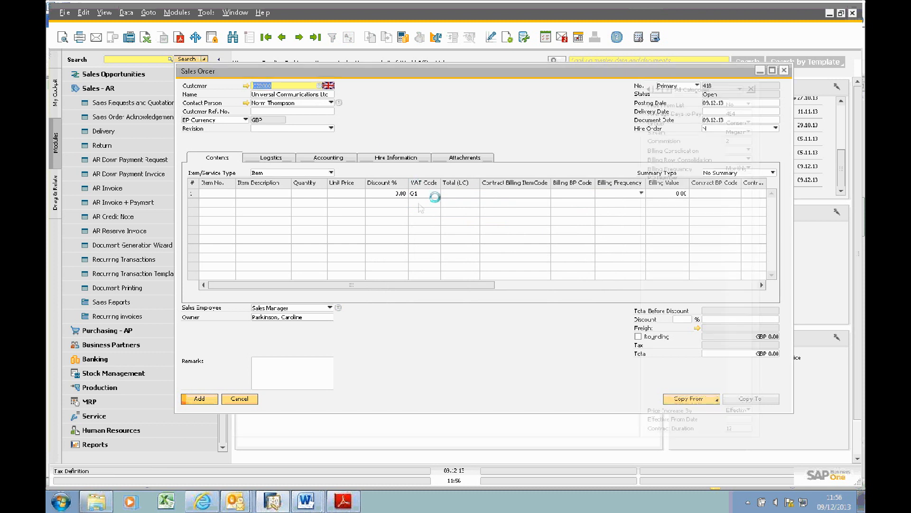
{"action": "left_click_drag", "start_coordinate": [473, 89], "coordinate": [455, 61]}
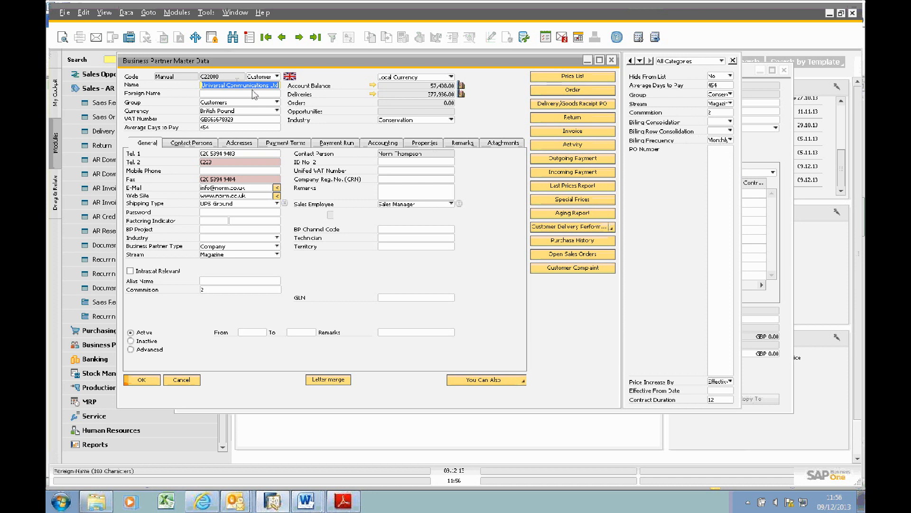
{"action": "left_click", "coordinate": [730, 140]}
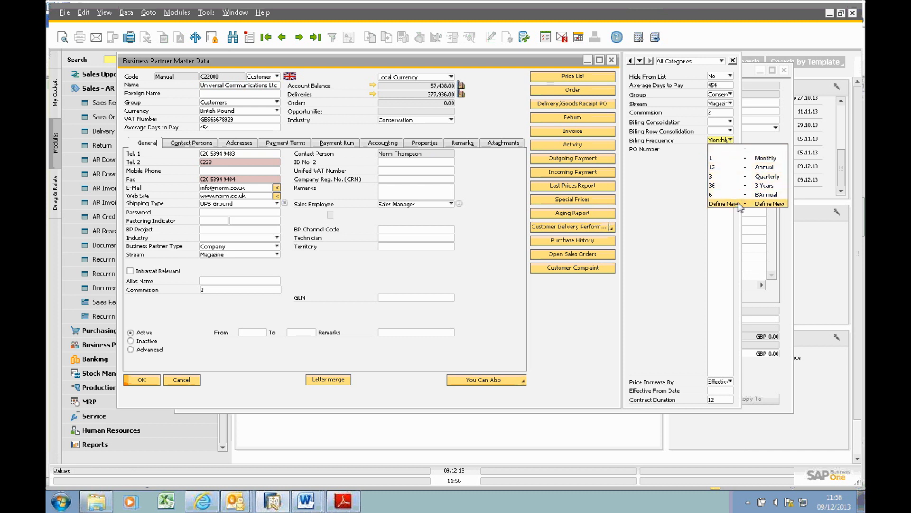
{"action": "left_click", "coordinate": [768, 203]}
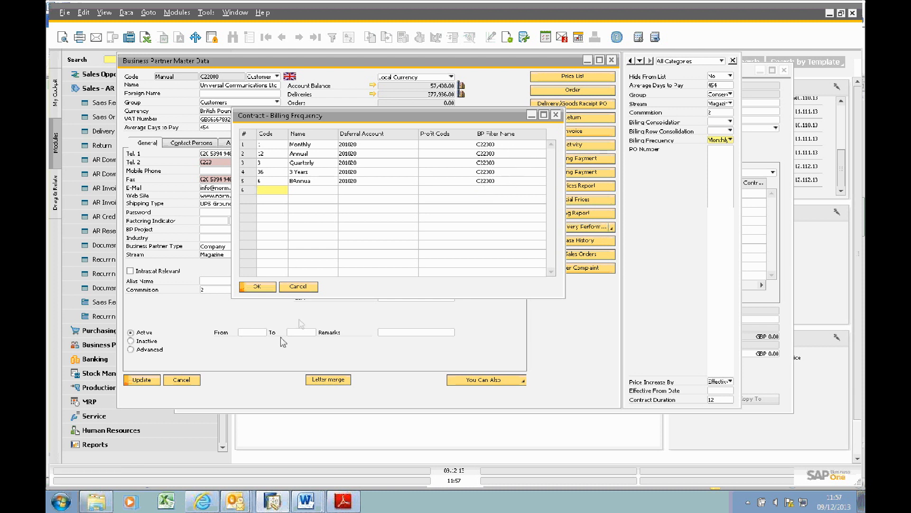
{"action": "left_click", "coordinate": [298, 287]}
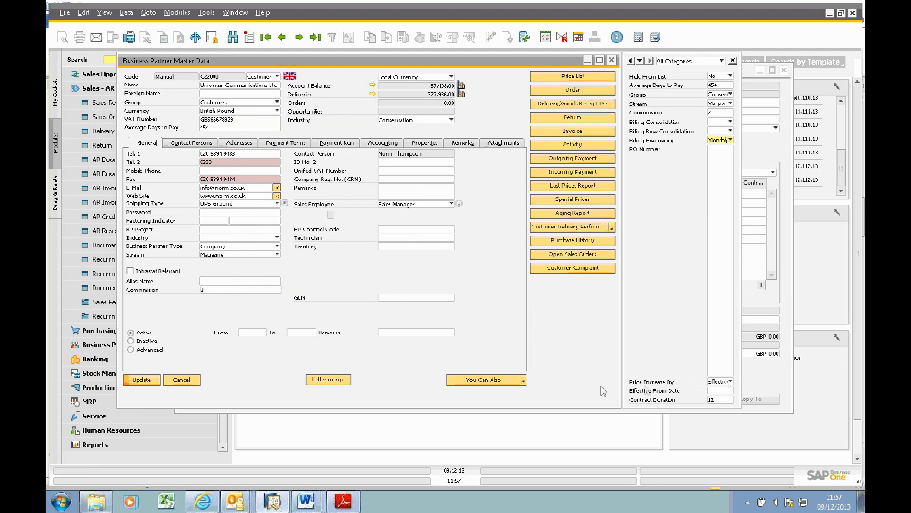
Step: Check the customer's Price Increase By options and Effective From Date field, and dismiss the e-mail notification
{"action": "left_click", "coordinate": [718, 382]}
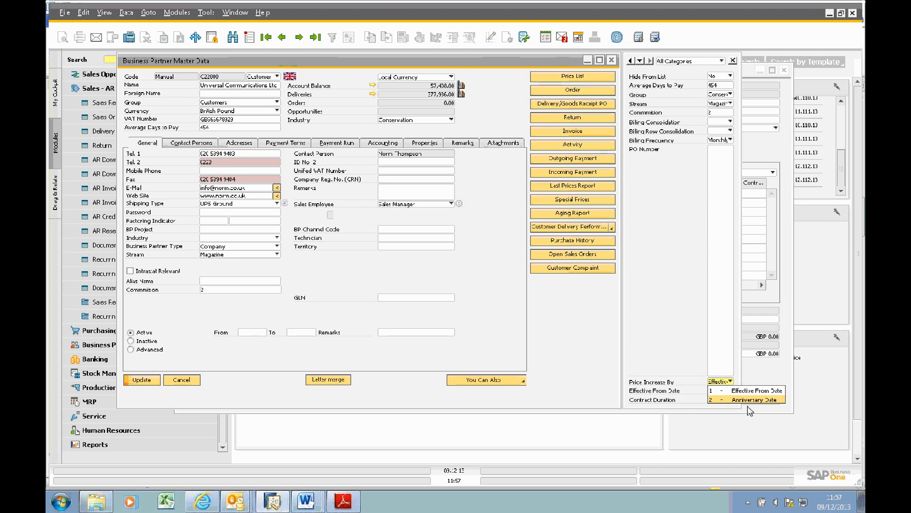
{"action": "left_click", "coordinate": [728, 390]}
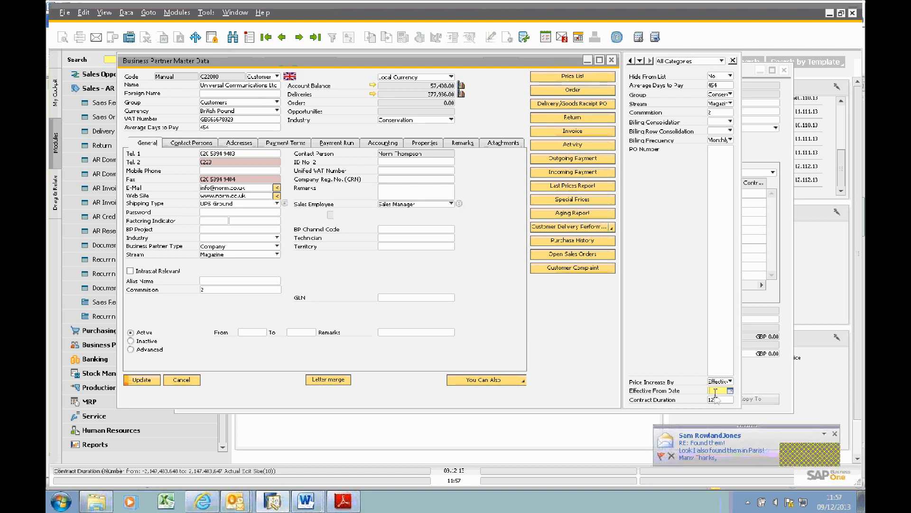
{"action": "left_click", "coordinate": [835, 433]}
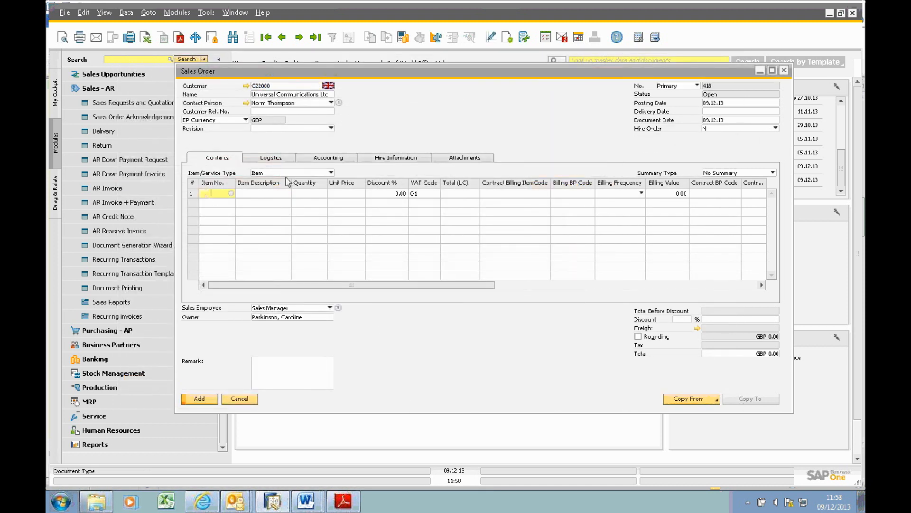
Step: Add the items COMS and BRDBAND as the first two lines of the sales order
{"action": "key", "text": "Tab"}
{"action": "left_click", "coordinate": [220, 203]}
{"action": "type", "text": "brdband"}
{"action": "key", "text": "Tab"}
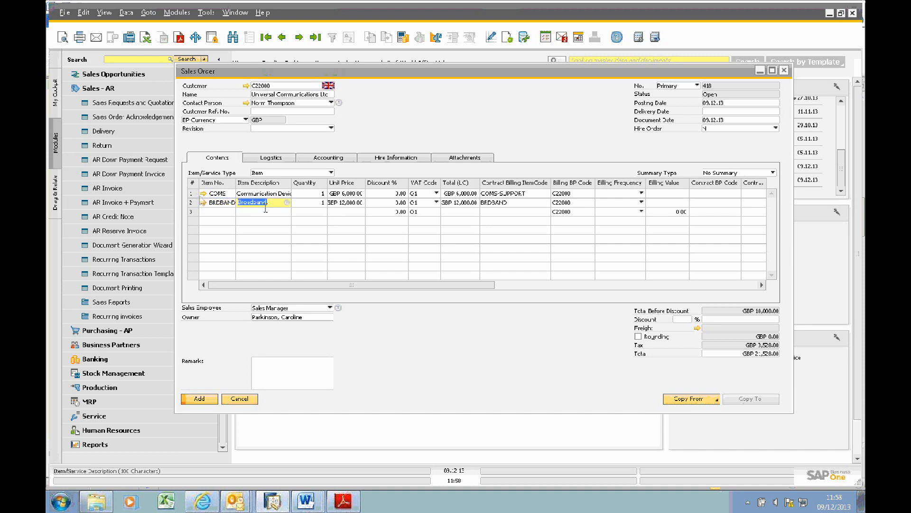
Step: Open the Item Master Data of COMS, examine its billing item code and supportable settings, and close it
{"action": "left_click", "coordinate": [204, 194]}
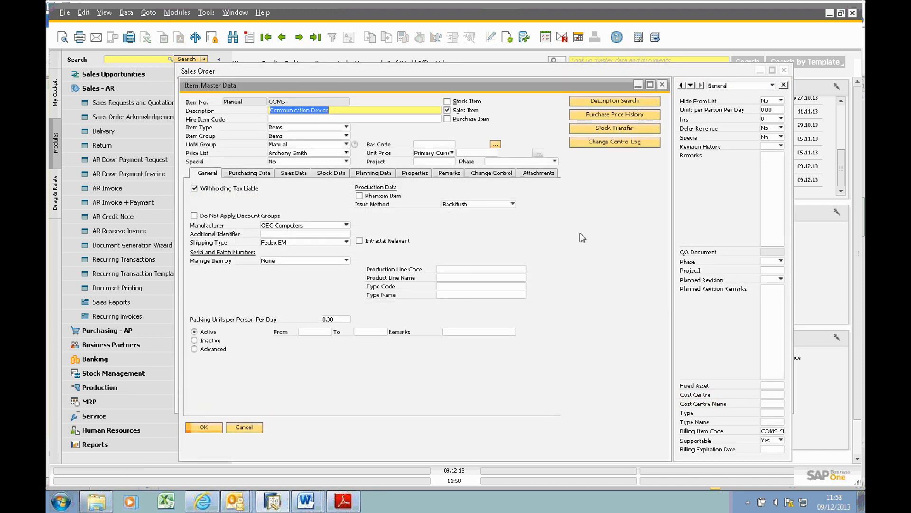
{"action": "left_click_drag", "start_coordinate": [509, 88], "coordinate": [462, 73]}
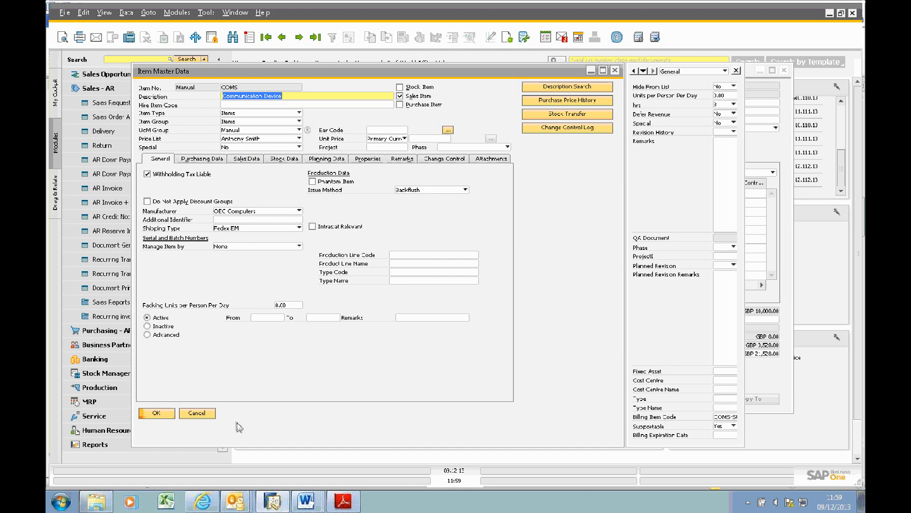
{"action": "left_click", "coordinate": [209, 416]}
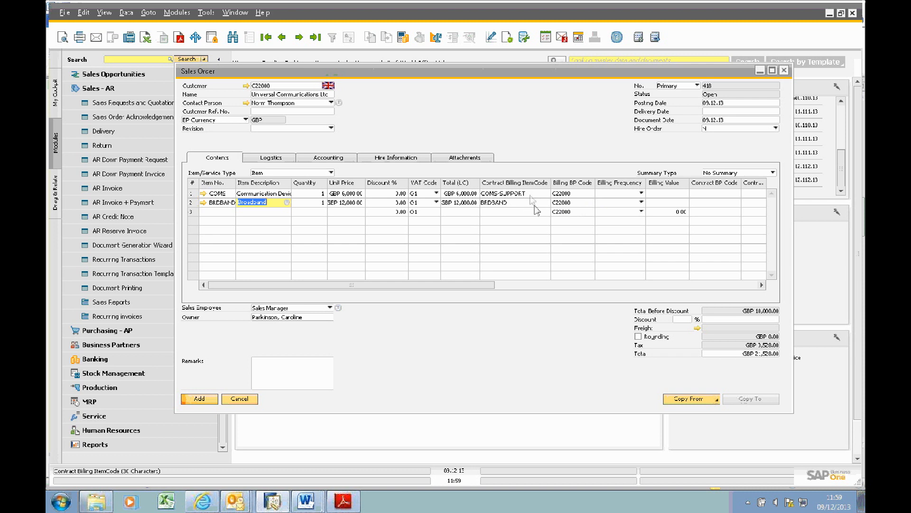
Step: Set both sales order lines to Monthly billing frequency, with billing values of 6,000 for COMS and 12,000 for BRDBAND
{"action": "left_click", "coordinate": [624, 194]}
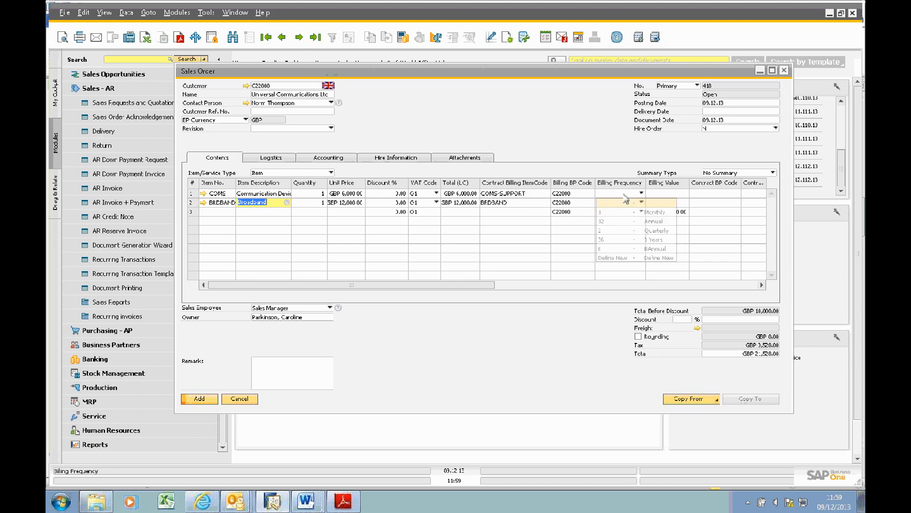
{"action": "left_click", "coordinate": [625, 194]}
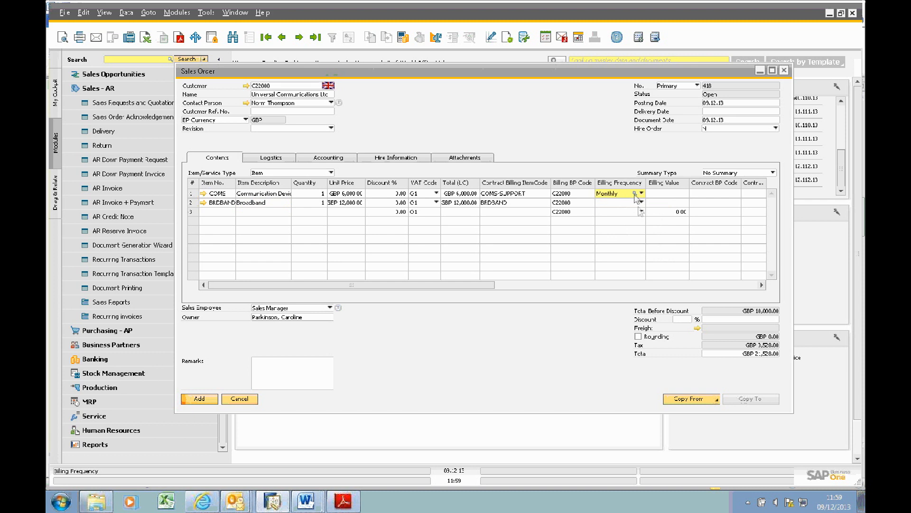
{"action": "left_click", "coordinate": [622, 204]}
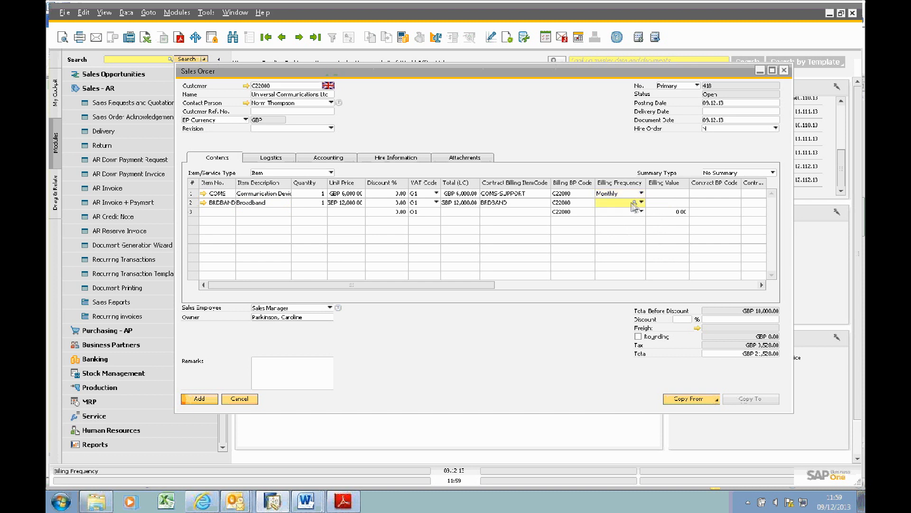
{"action": "left_click", "coordinate": [635, 203]}
{"action": "left_click", "coordinate": [667, 193]}
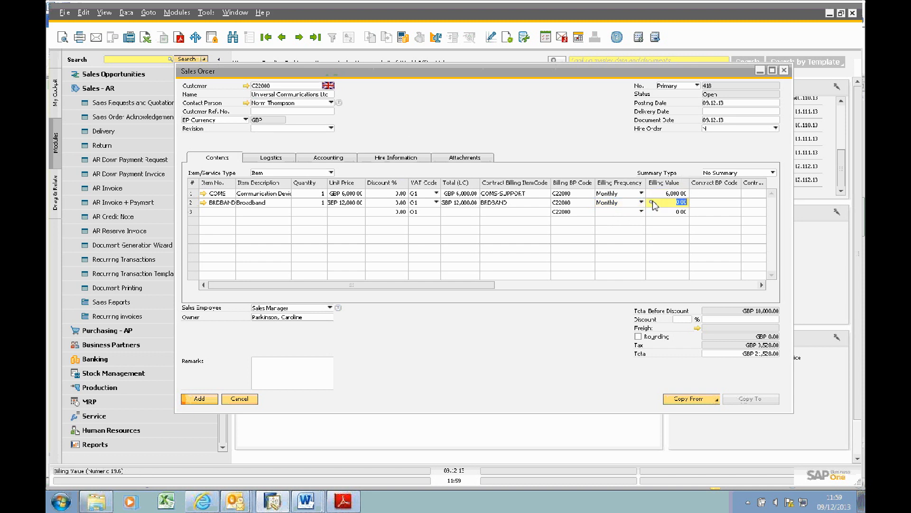
{"action": "key", "text": "Tab"}
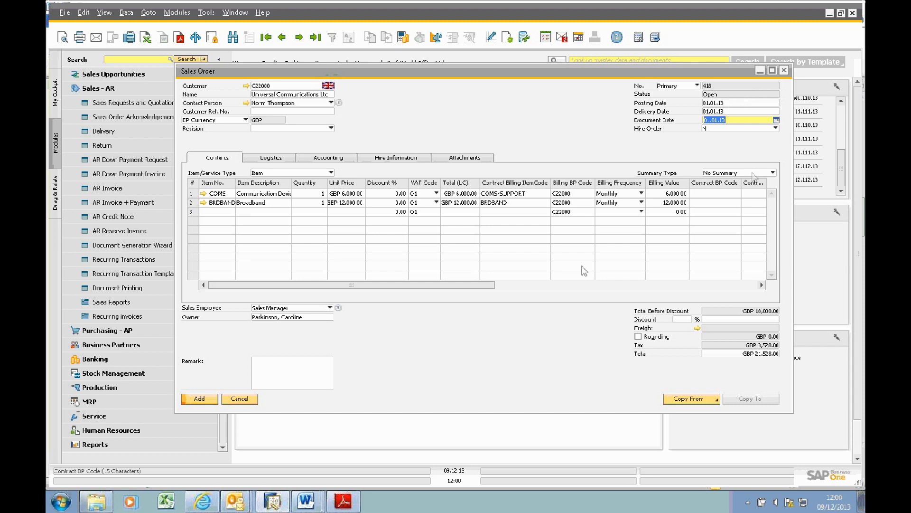
Step: Add the sales order with posting, delivery and document dates of 01.01.13, and save its update
{"action": "left_click", "coordinate": [209, 401]}
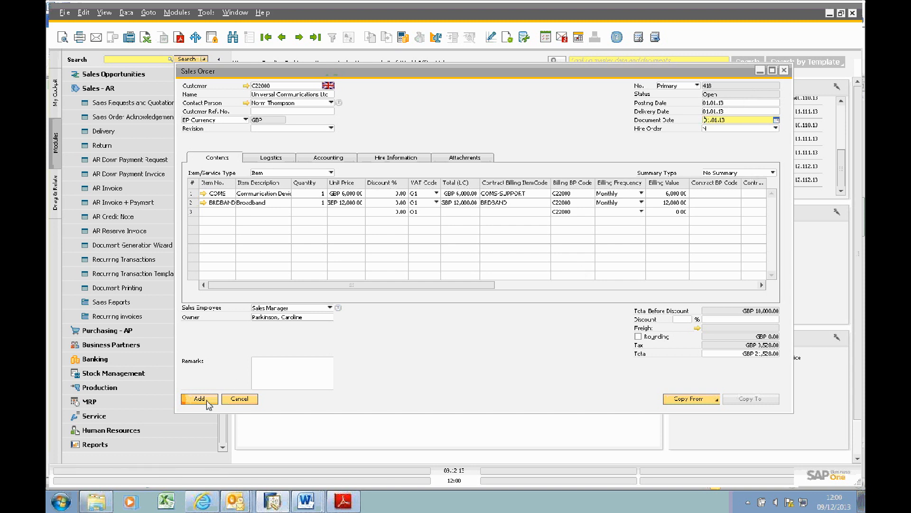
{"action": "left_click", "coordinate": [348, 262]}
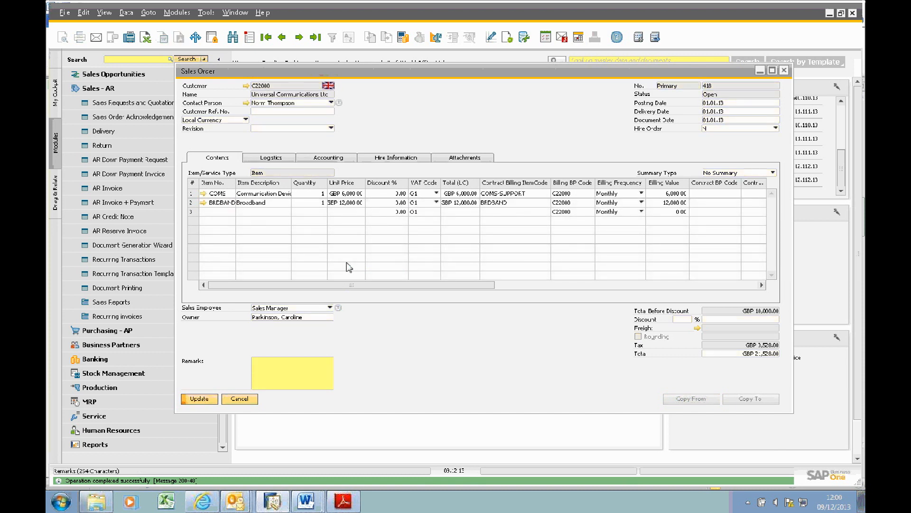
{"action": "left_click", "coordinate": [209, 400]}
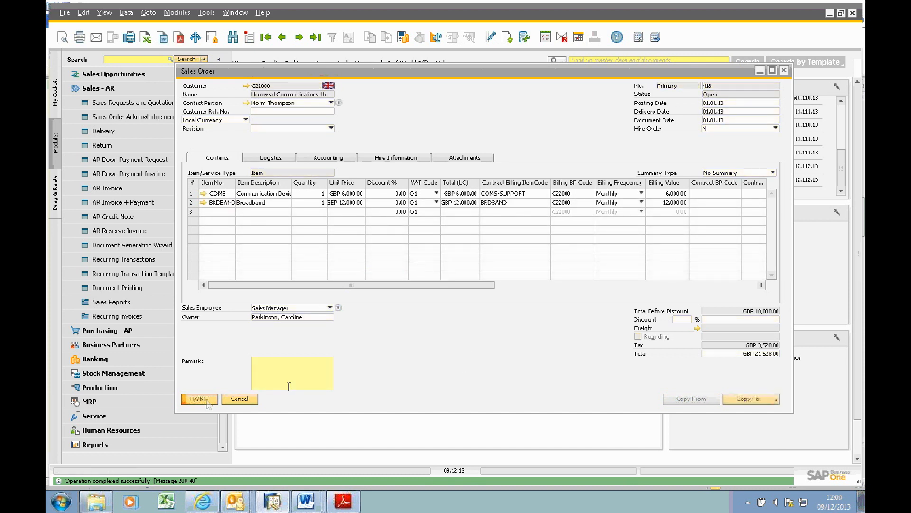
Step: Copy the sales order to a delivery and add the delivery document
{"action": "left_click", "coordinate": [755, 399]}
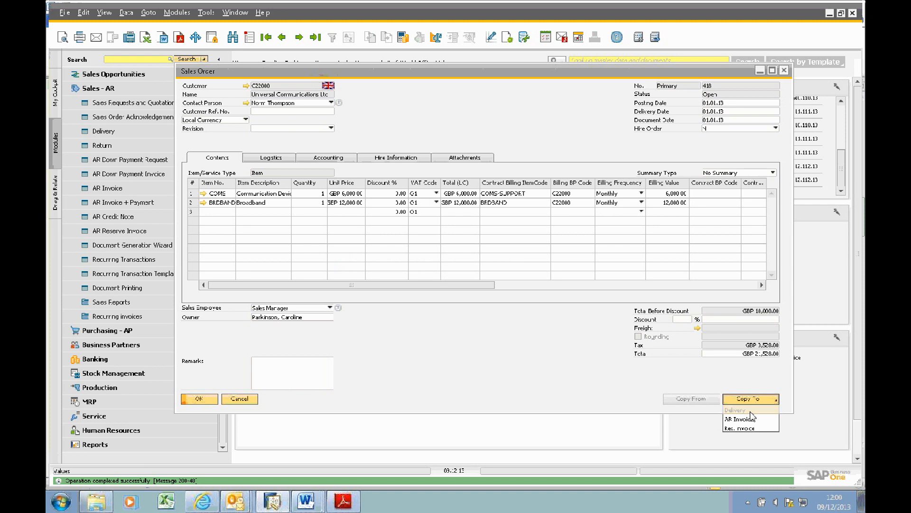
{"action": "left_click", "coordinate": [750, 411]}
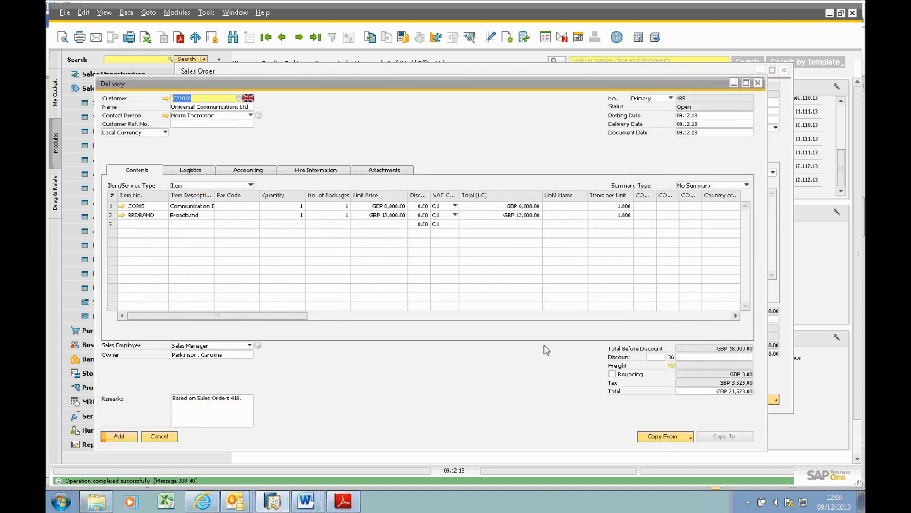
{"action": "left_click", "coordinate": [114, 437]}
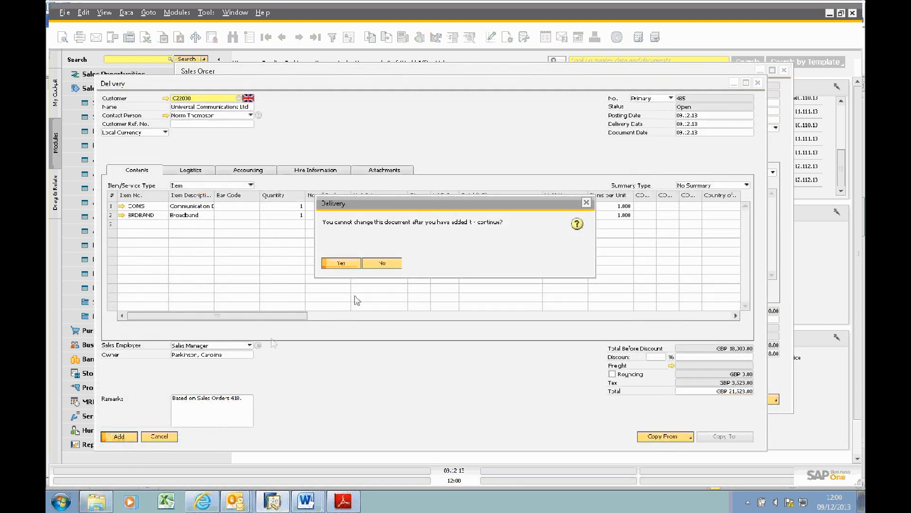
{"action": "left_click", "coordinate": [347, 267]}
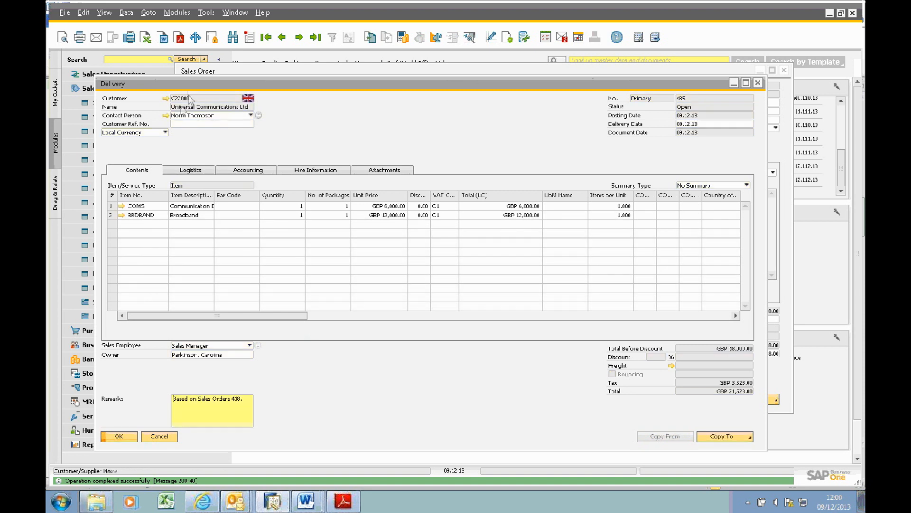
{"action": "left_click_drag", "start_coordinate": [191, 84], "coordinate": [288, 90]}
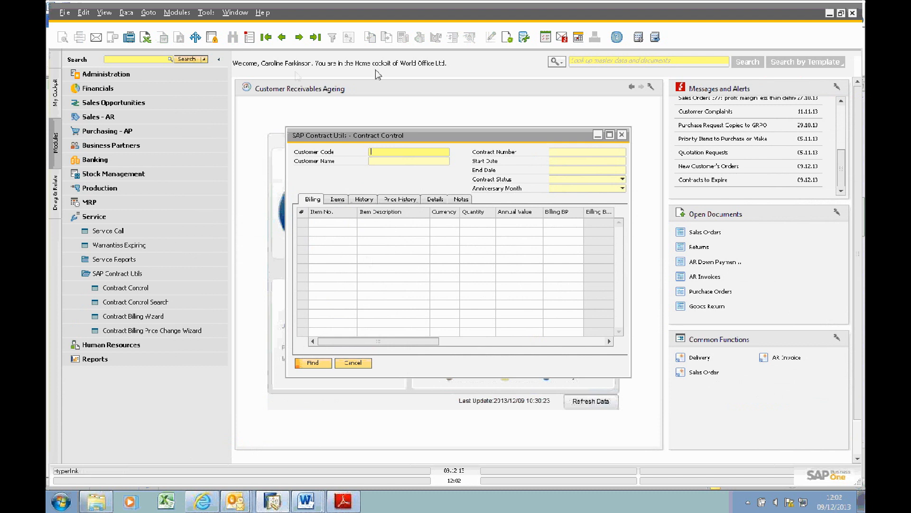
Step: Find the last contract record in Contract Control, for Universal Communications Ltd, and set its contract status to Active
{"action": "left_click", "coordinate": [283, 38]}
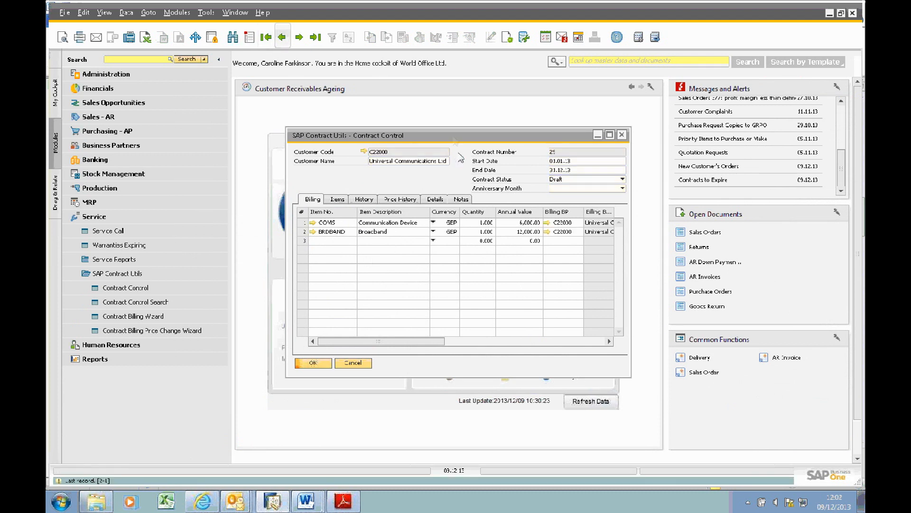
{"action": "double_click", "coordinate": [455, 138]}
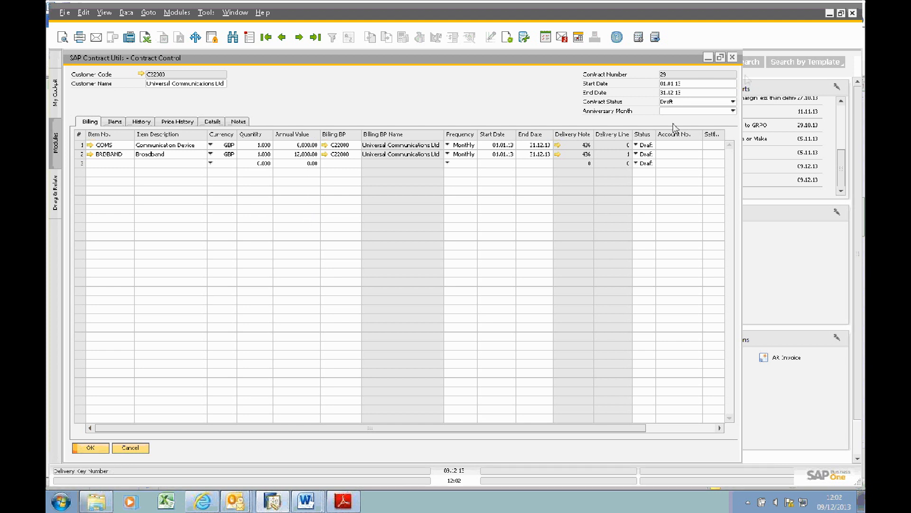
{"action": "left_click", "coordinate": [679, 104]}
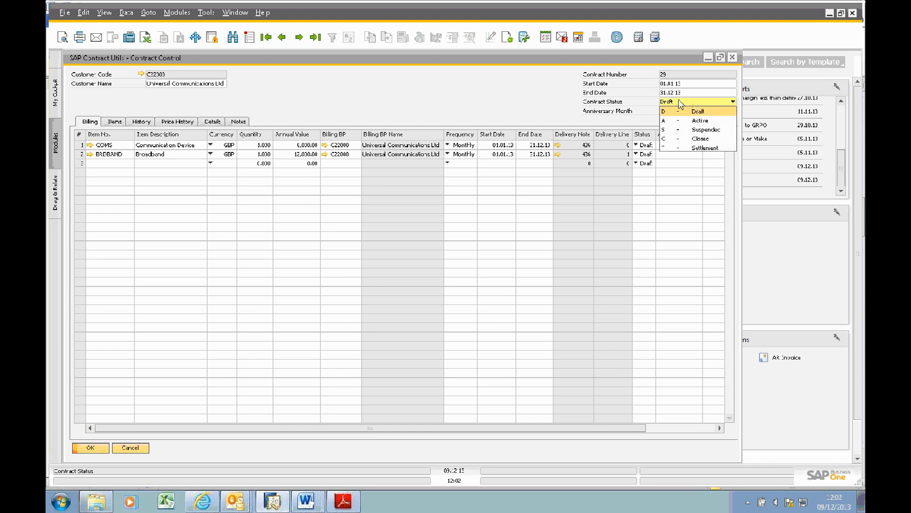
{"action": "left_click", "coordinate": [701, 121]}
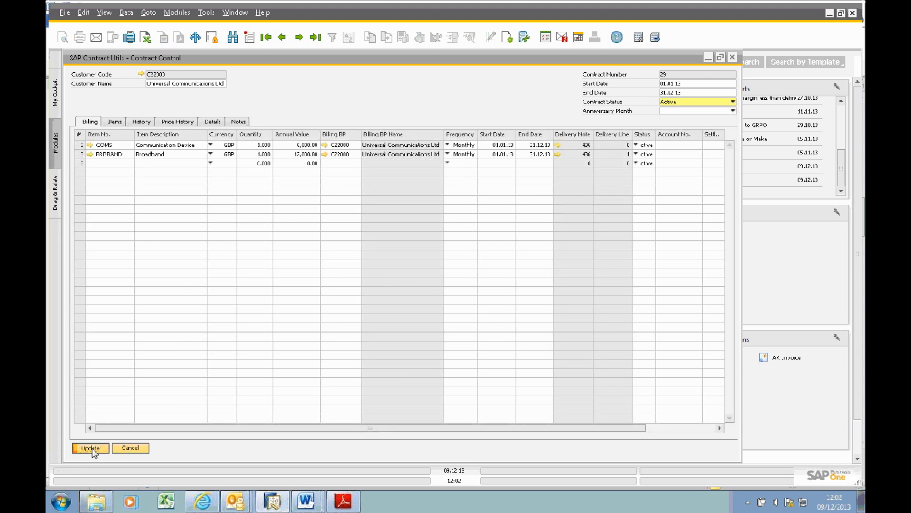
{"action": "left_click", "coordinate": [91, 448]}
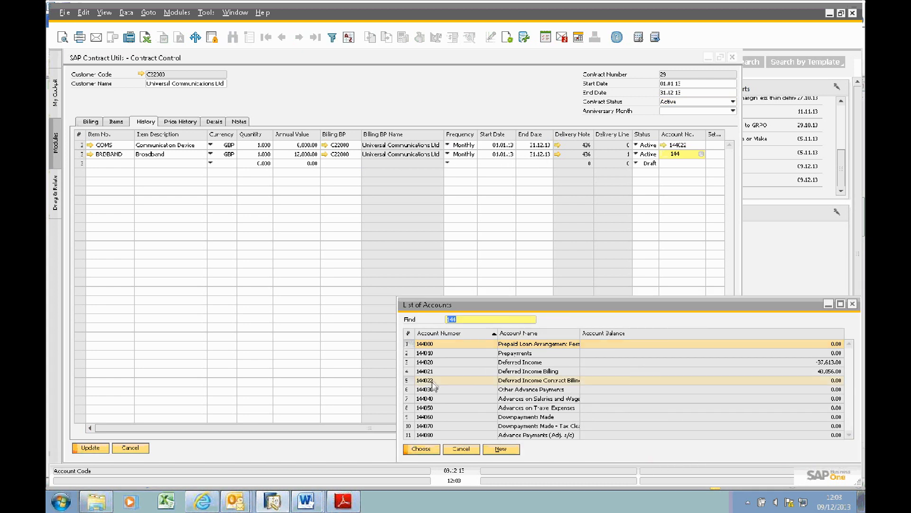
Step: Enter the account number on the COMS and BRDBAND contract lines, save the contract and close it
{"action": "double_click", "coordinate": [432, 381]}
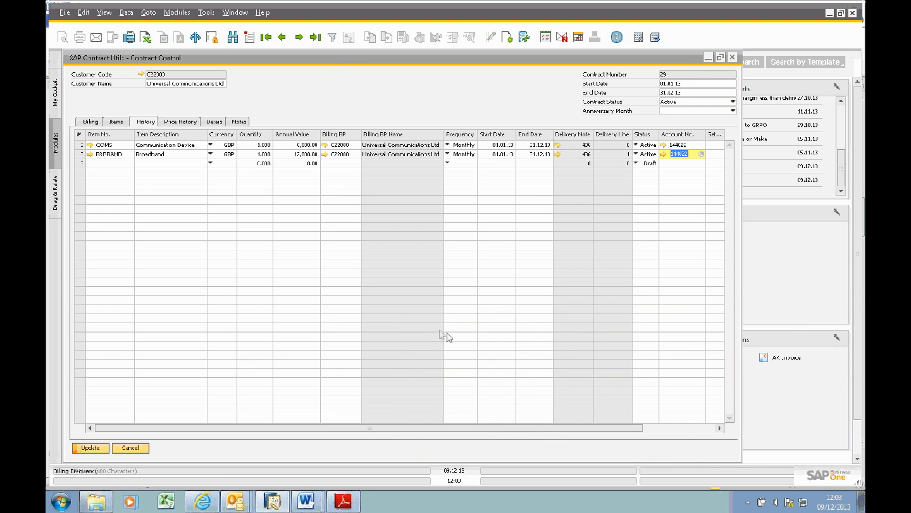
{"action": "left_click", "coordinate": [88, 448]}
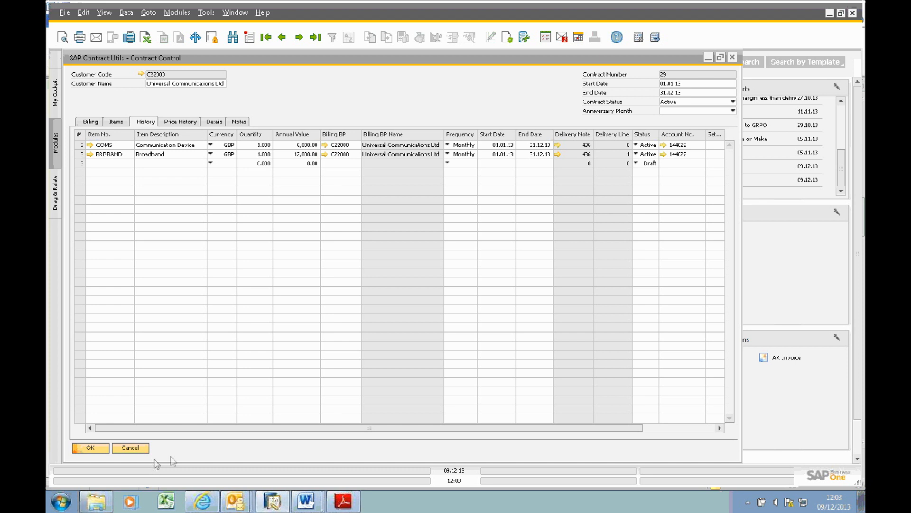
{"action": "left_click", "coordinate": [128, 447]}
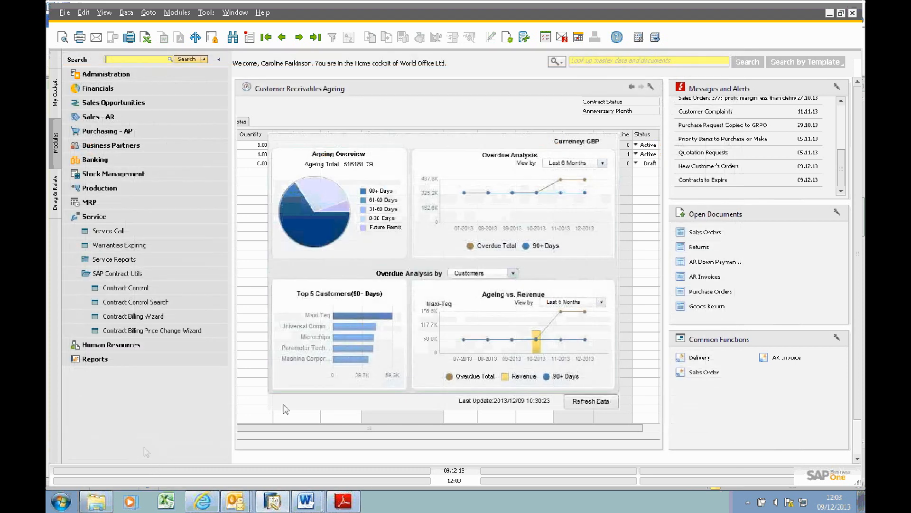
Step: Start the Contract Billing Wizard and set the posting period to 2013-01
{"action": "left_click", "coordinate": [170, 320]}
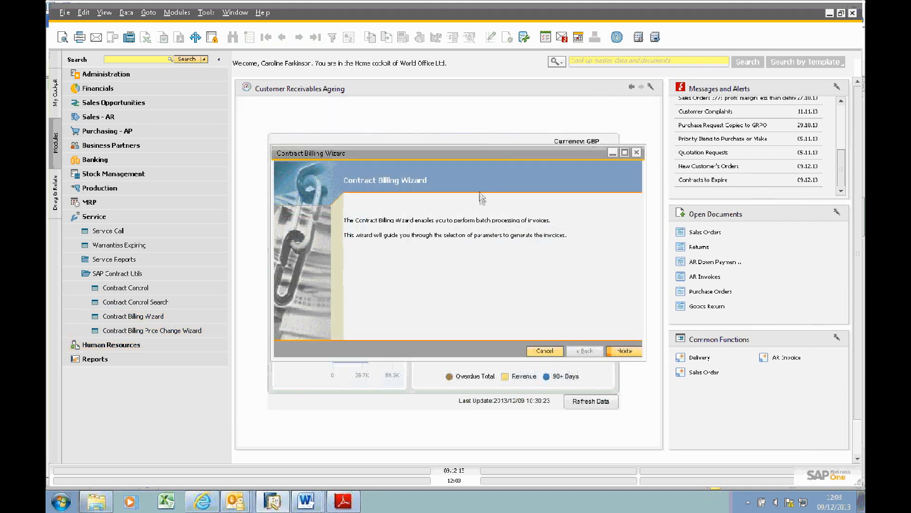
{"action": "double_click", "coordinate": [383, 153]}
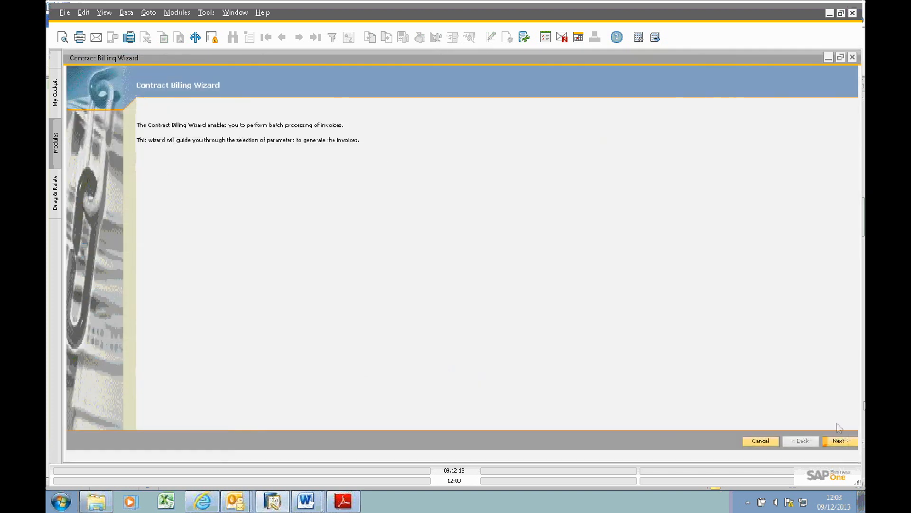
{"action": "left_click", "coordinate": [841, 441]}
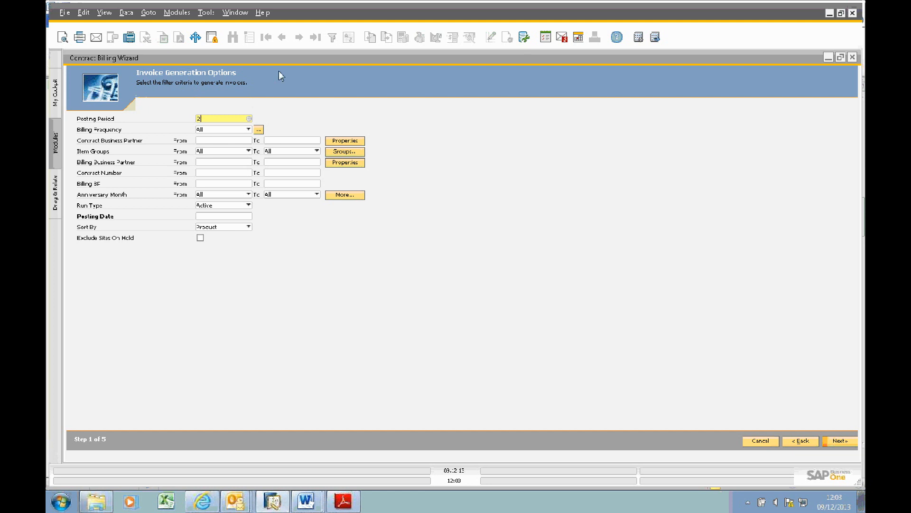
{"action": "type", "text": "2013-01"}
{"action": "key", "text": "Tab"}
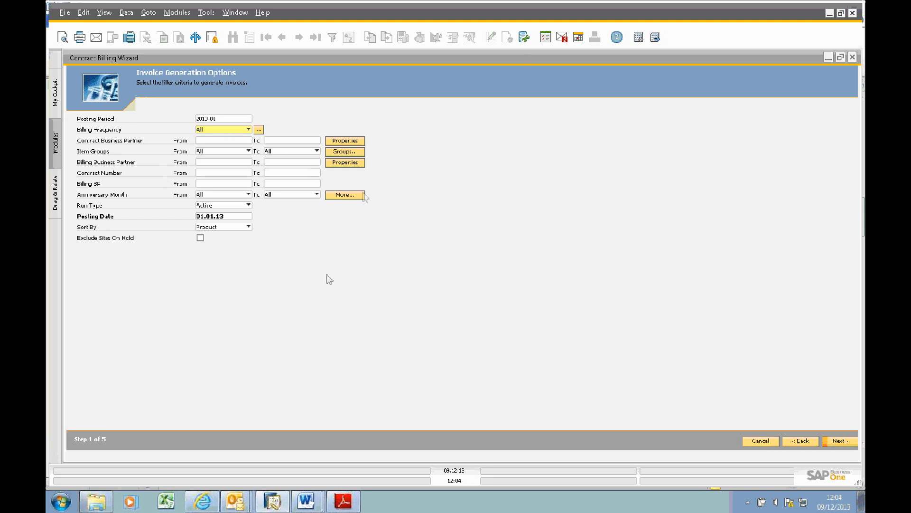
Step: Examine the wizard's contract and billing business partner, contract number and posting date criteria
{"action": "left_click", "coordinate": [228, 142]}
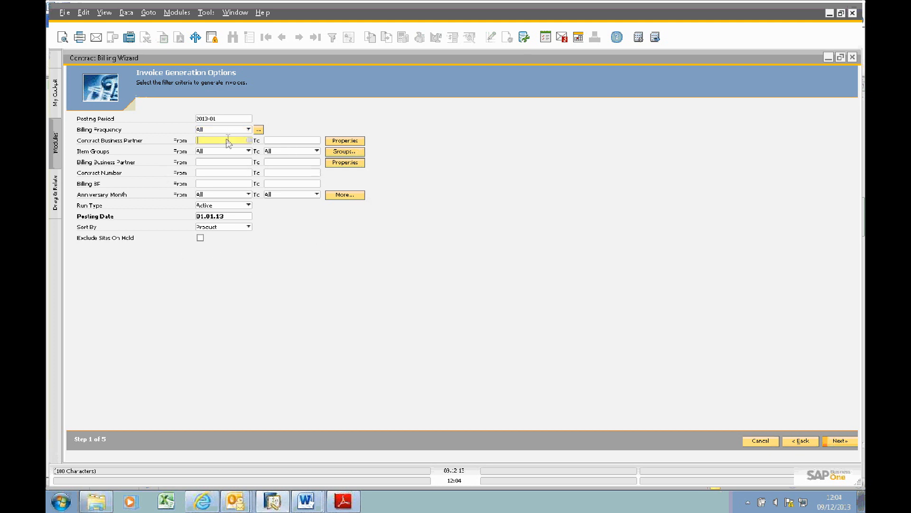
{"action": "left_click", "coordinate": [224, 163]}
{"action": "left_click", "coordinate": [221, 174]}
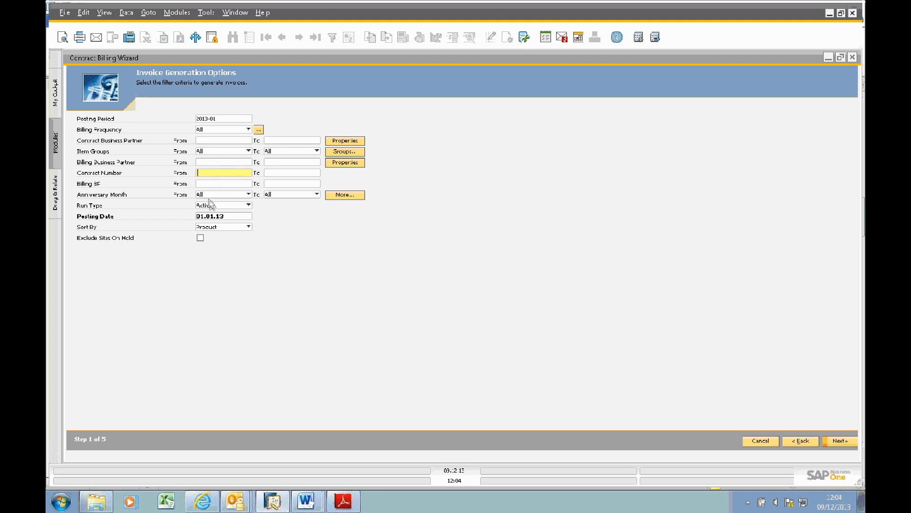
{"action": "left_click", "coordinate": [225, 216]}
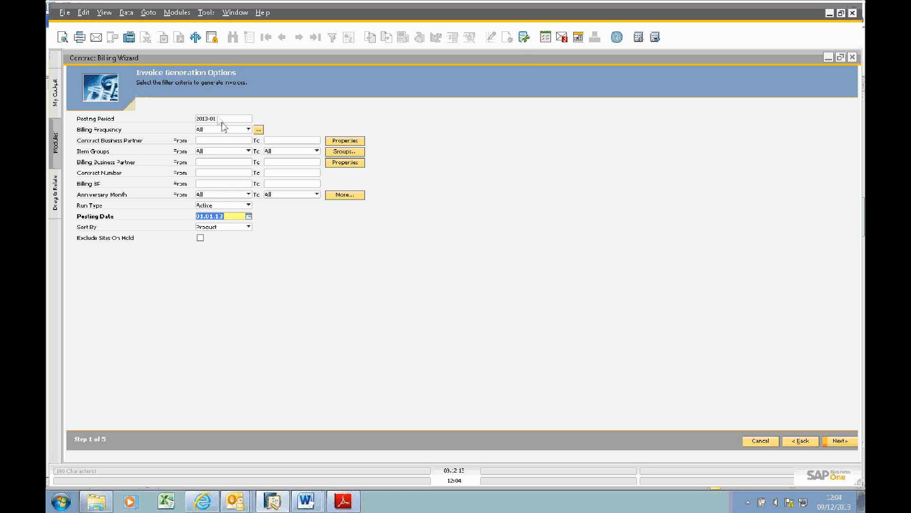
{"action": "left_click", "coordinate": [249, 216]}
{"action": "left_click", "coordinate": [438, 266]}
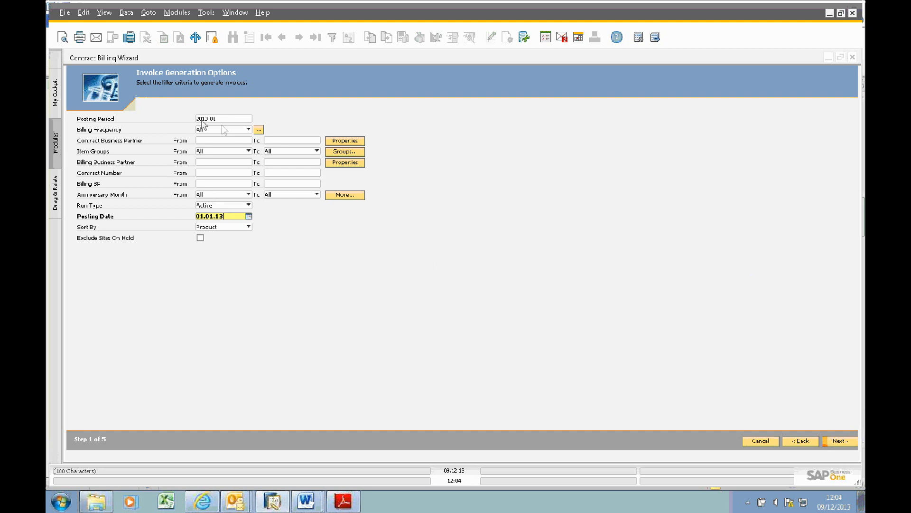
Step: Proceed to the recommendation report with all contract and billing business partners selected
{"action": "left_click", "coordinate": [842, 442]}
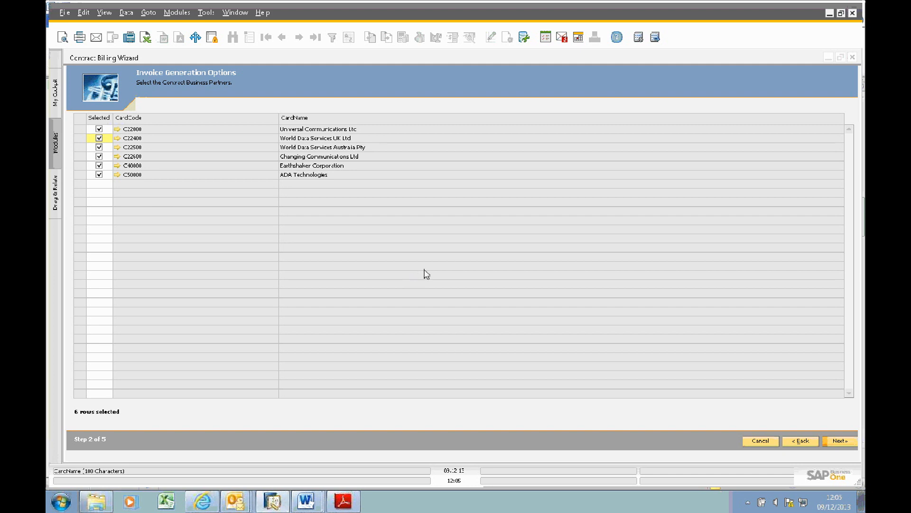
{"action": "left_click", "coordinate": [840, 441]}
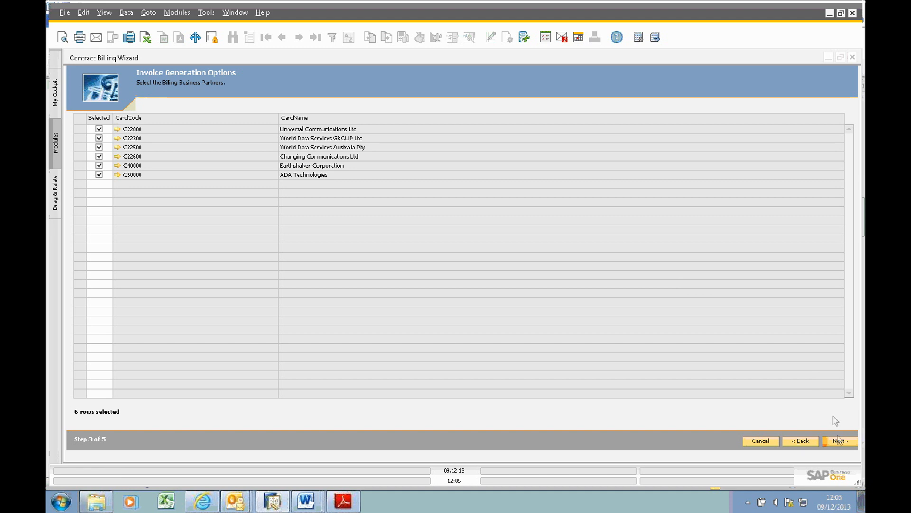
{"action": "left_click", "coordinate": [836, 440]}
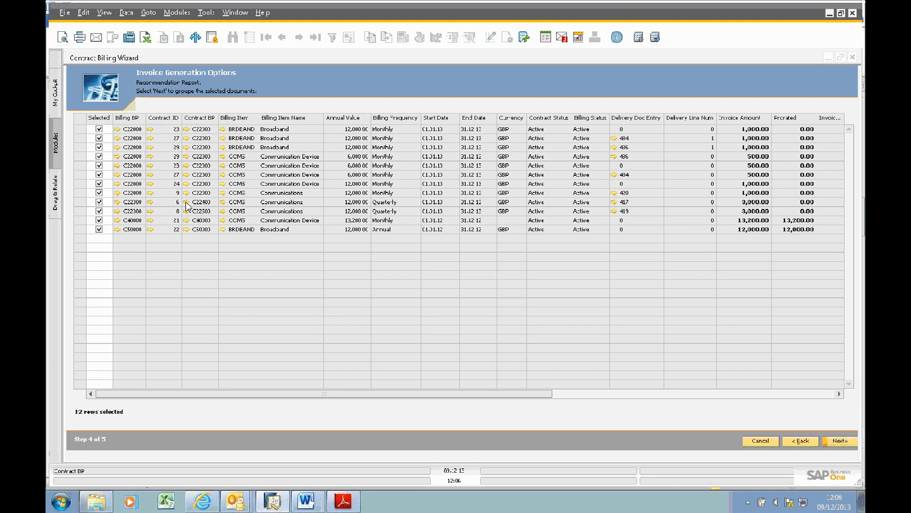
Step: Open the Business Partner Master Data of World Data Services UK Ltd from the report and examine its consolidating partner settings
{"action": "left_click", "coordinate": [186, 202]}
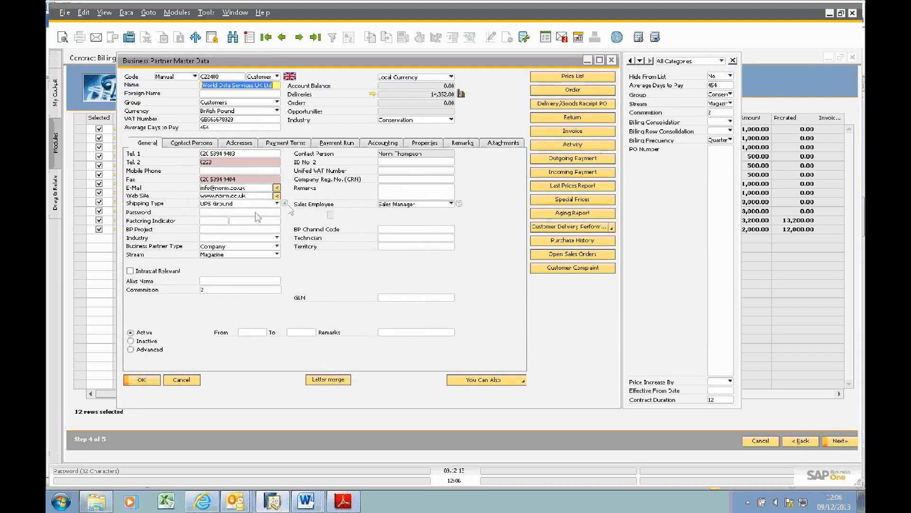
{"action": "left_click", "coordinate": [387, 145]}
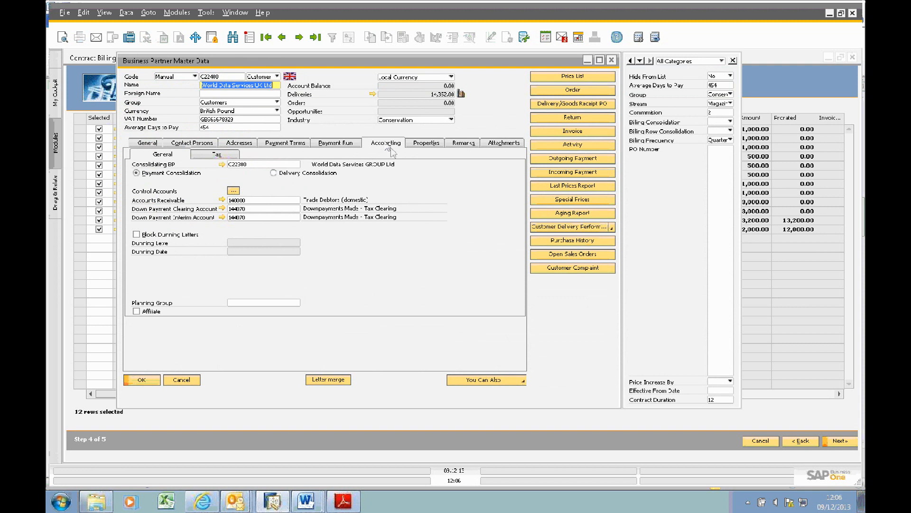
{"action": "left_click_drag", "start_coordinate": [215, 86], "coordinate": [278, 88]}
{"action": "left_click", "coordinate": [278, 88]}
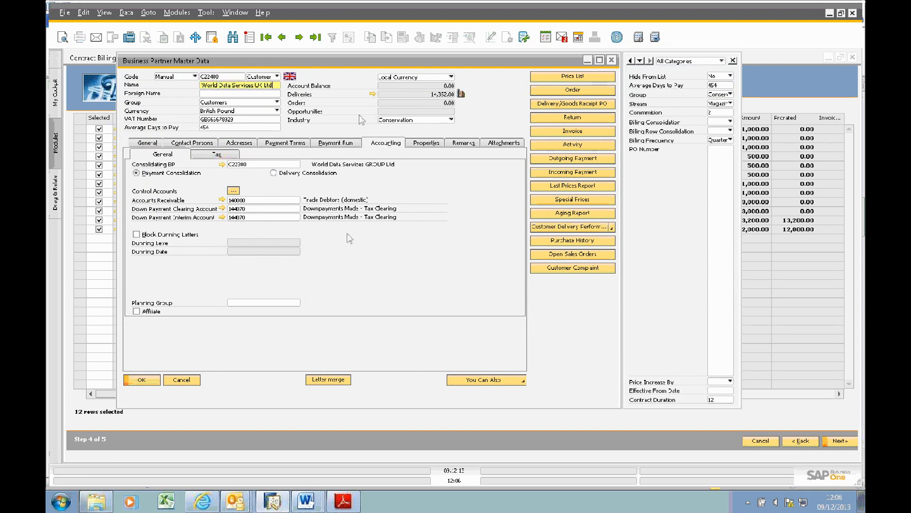
Step: Compare the consolidating business partner of World Data Services UK Ltd and World Data Services Australia Pty, closing each master data record
{"action": "left_click", "coordinate": [290, 165]}
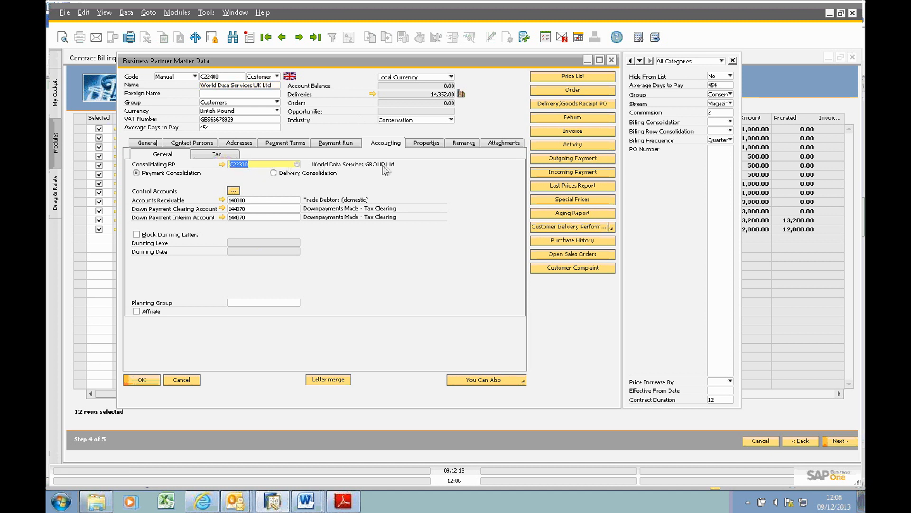
{"action": "left_click", "coordinate": [182, 379]}
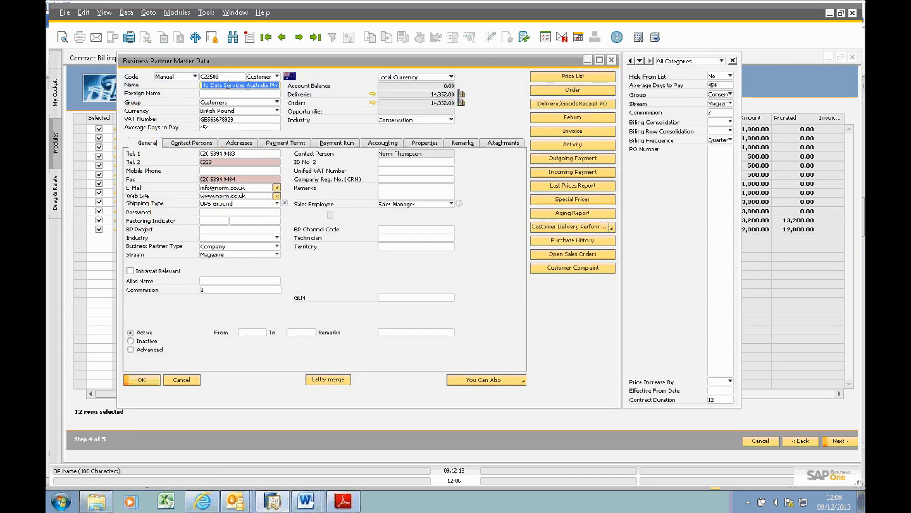
{"action": "left_click", "coordinate": [350, 145]}
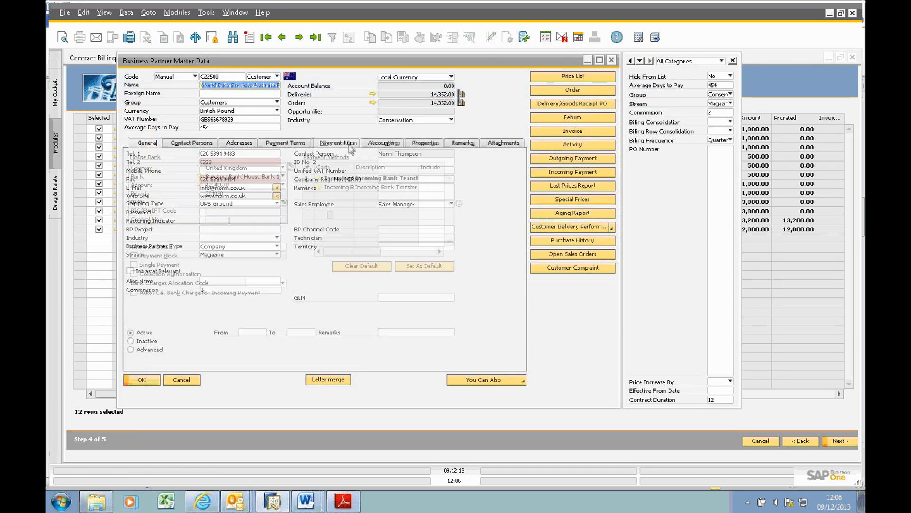
{"action": "left_click", "coordinate": [386, 143]}
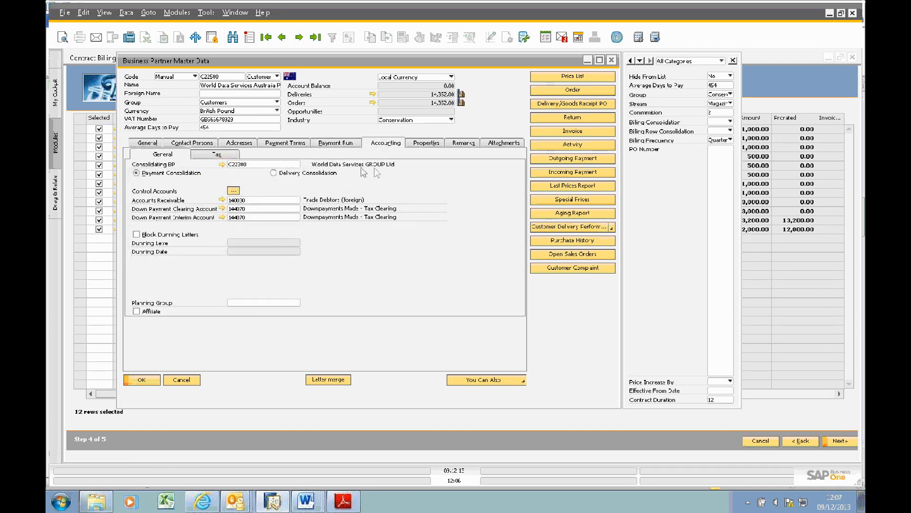
{"action": "left_click", "coordinate": [181, 380]}
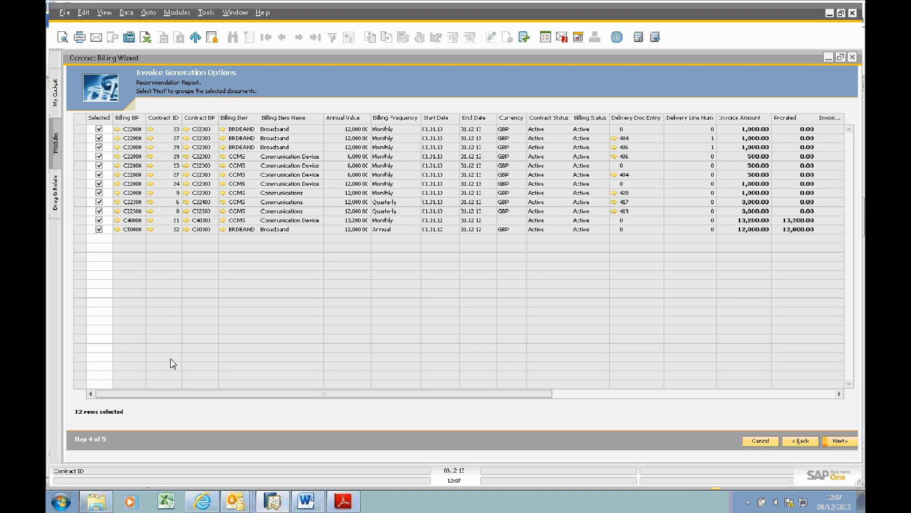
Step: Examine the invoice dates, billing consolidation and revenue account columns of the recommendation report
{"action": "left_click_drag", "start_coordinate": [370, 396], "coordinate": [637, 443]}
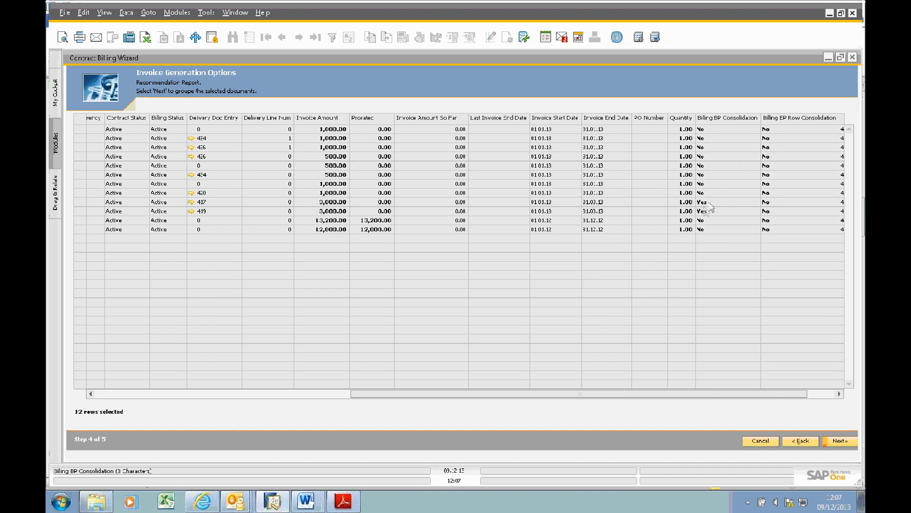
{"action": "left_click_drag", "start_coordinate": [745, 395], "coordinate": [788, 396]}
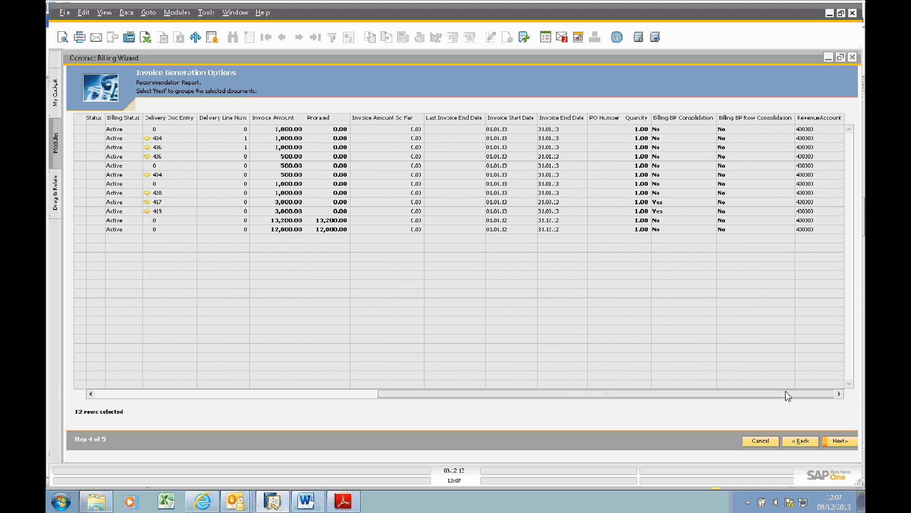
{"action": "left_click_drag", "start_coordinate": [751, 396], "coordinate": [390, 419]}
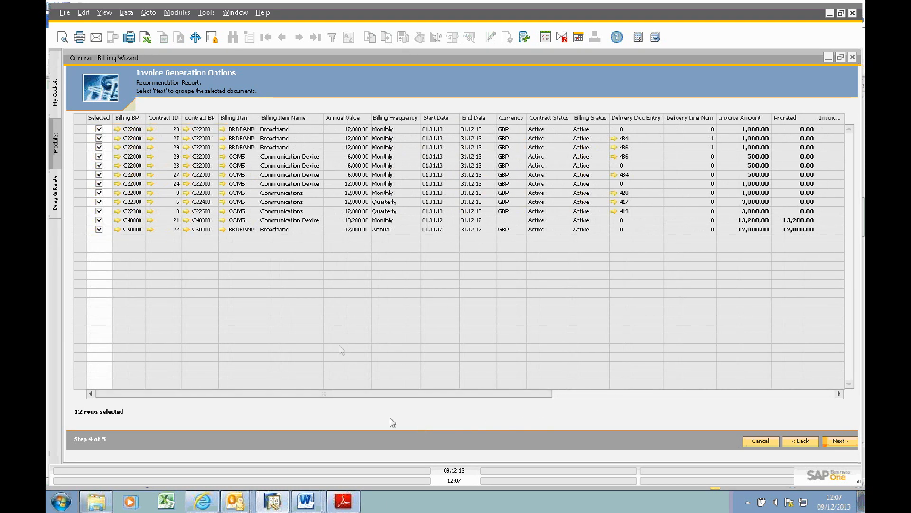
Step: Group the recommended contract lines, generate their invoices and close the Contract Billing Wizard
{"action": "left_click", "coordinate": [838, 441]}
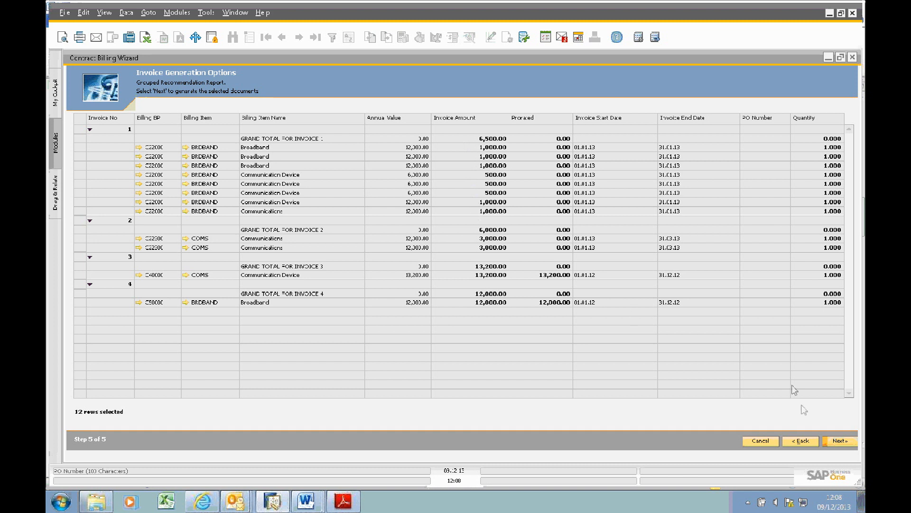
{"action": "left_click", "coordinate": [836, 441]}
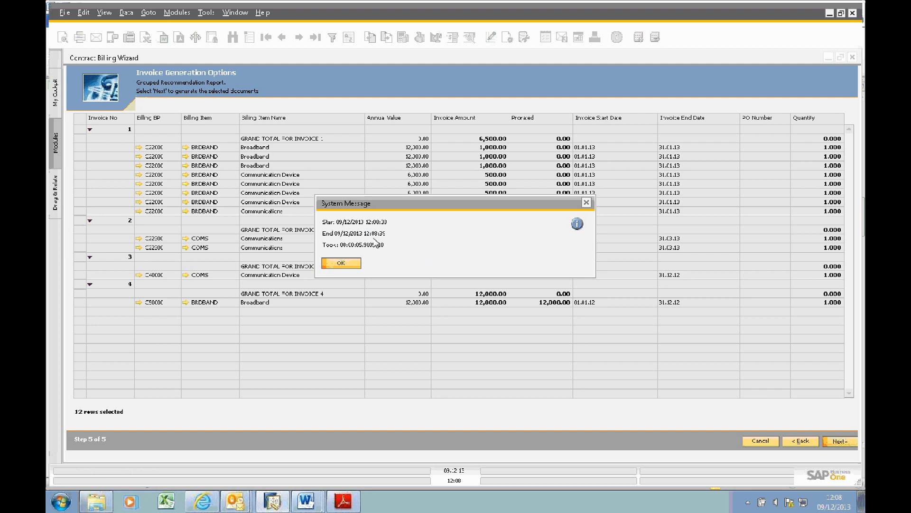
{"action": "left_click", "coordinate": [347, 264]}
{"action": "left_click", "coordinate": [349, 264]}
{"action": "left_click", "coordinate": [853, 58]}
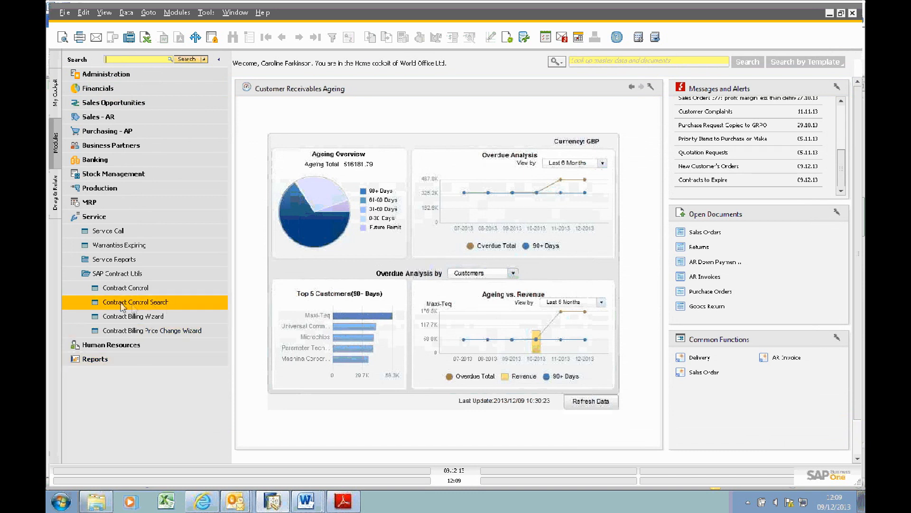
Step: Run a Contract Control Search limited to items from COMS to COMS
{"action": "left_click", "coordinate": [156, 304]}
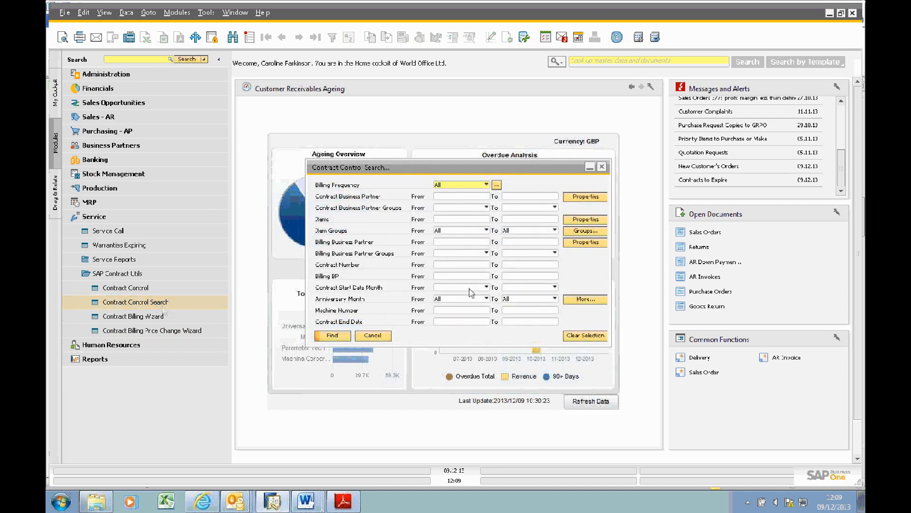
{"action": "left_click_drag", "start_coordinate": [499, 172], "coordinate": [460, 126]}
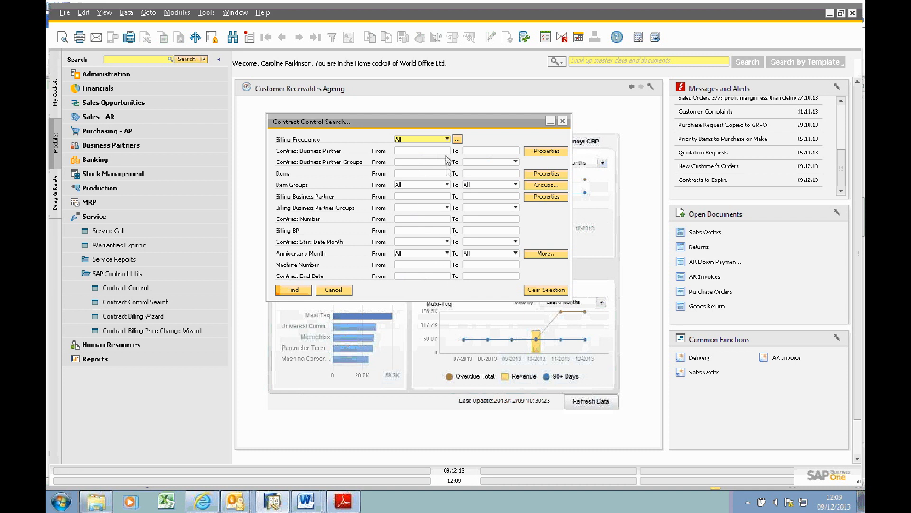
{"action": "left_click", "coordinate": [424, 151]}
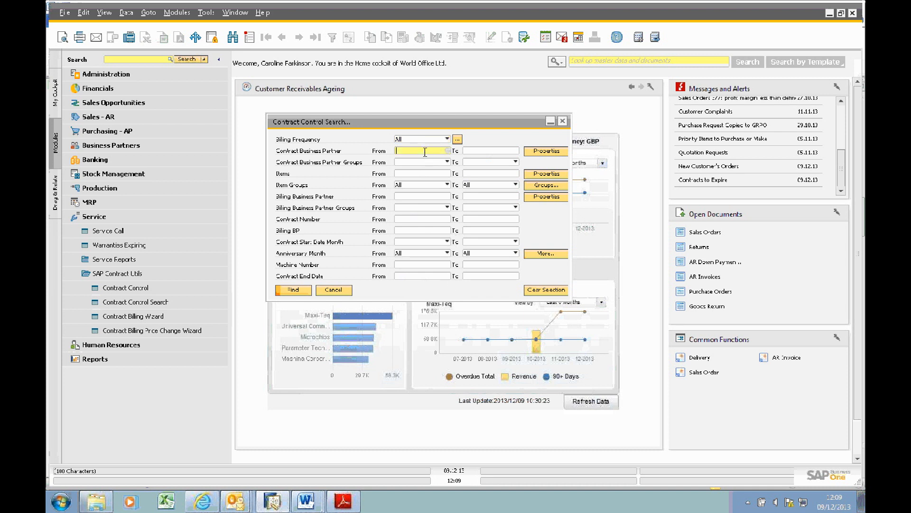
{"action": "left_click", "coordinate": [427, 174]}
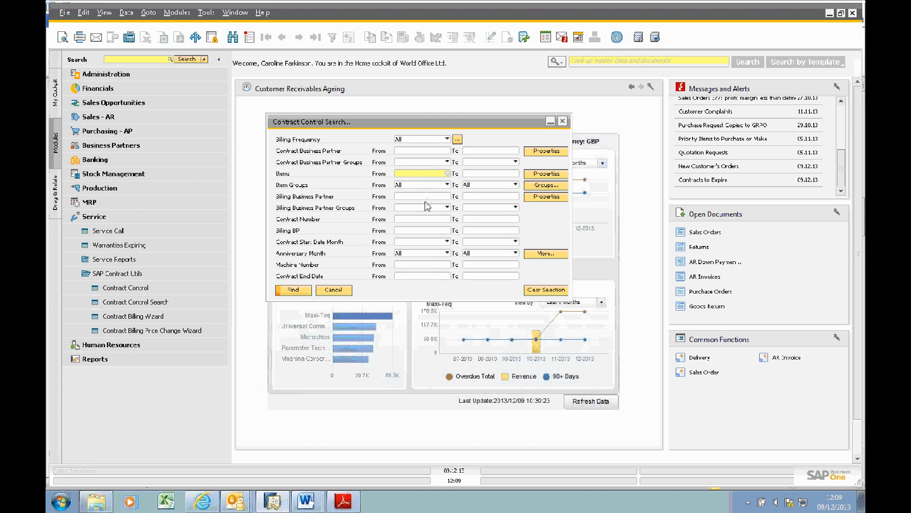
{"action": "type", "text": "cc"}
{"action": "key", "text": "Tab"}
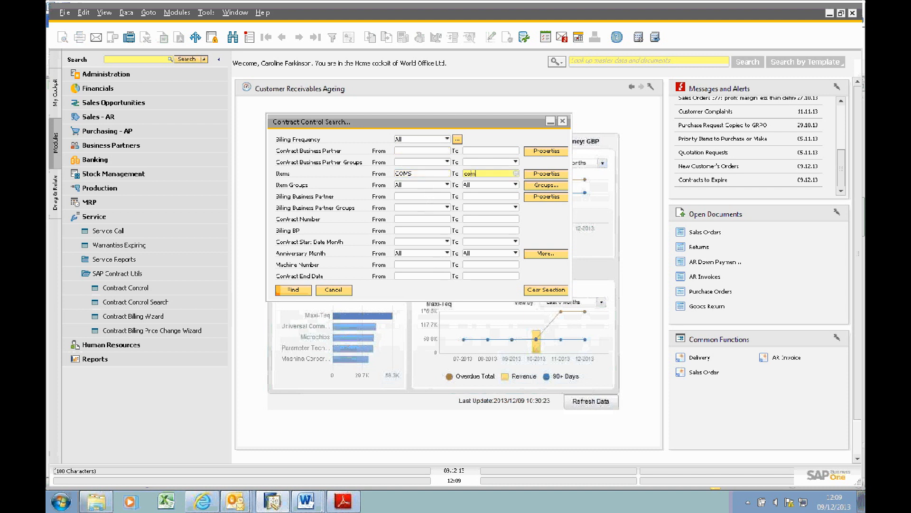
{"action": "key", "text": "Tab"}
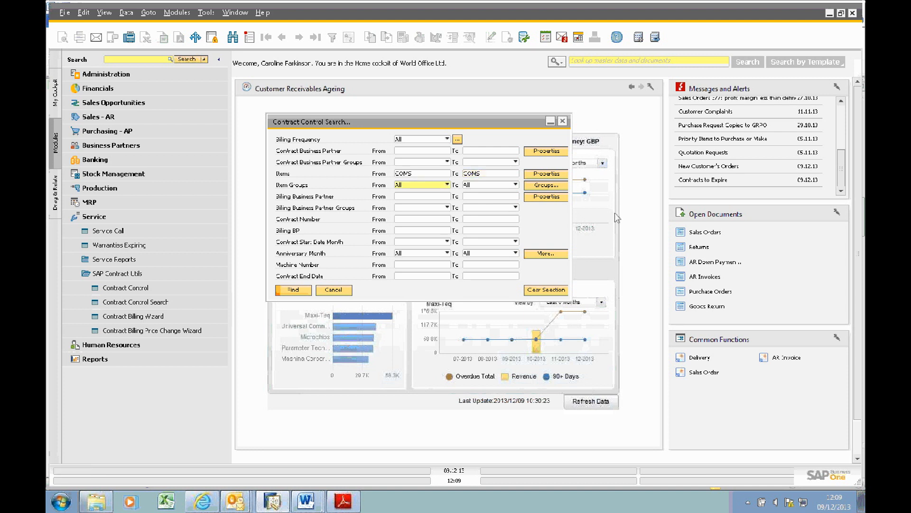
{"action": "left_click", "coordinate": [293, 293]}
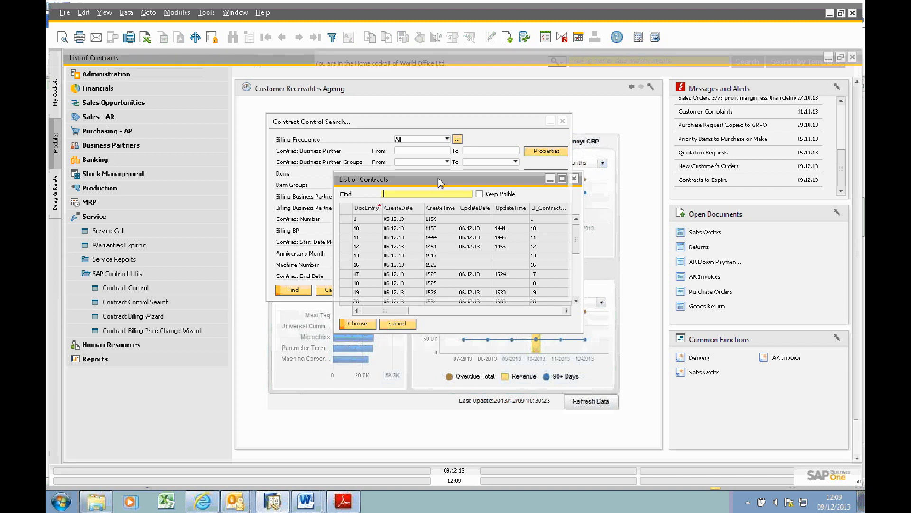
Step: Open World Data Services Australia Pty's contract 8 from the contract list, examine its billing line, and close the contract and search
{"action": "double_click", "coordinate": [437, 178]}
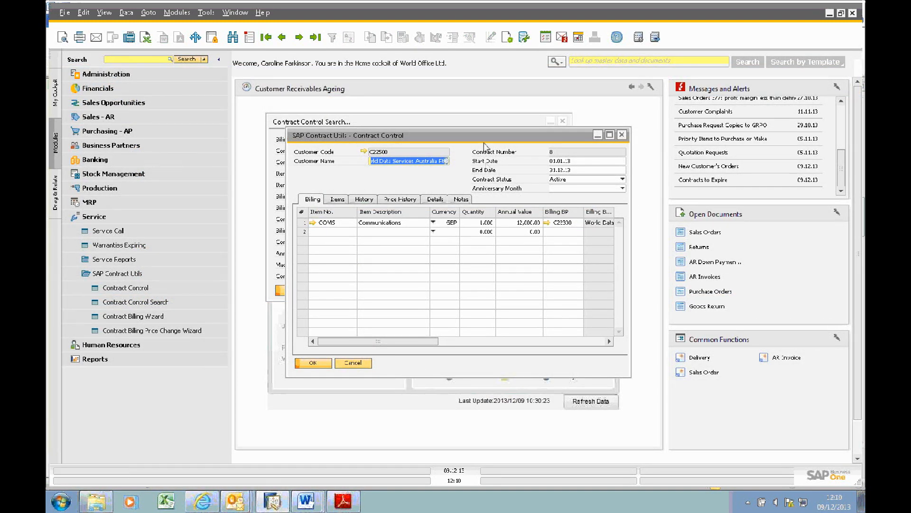
{"action": "double_click", "coordinate": [487, 137]}
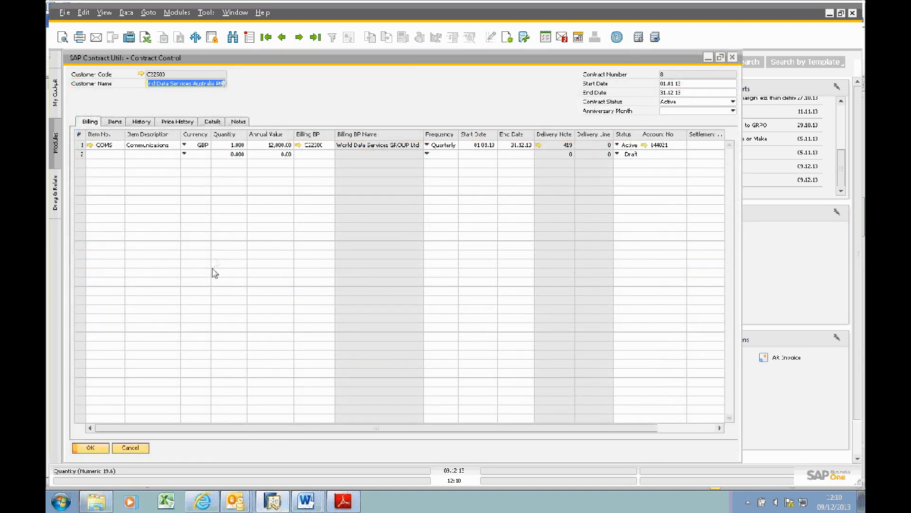
{"action": "left_click", "coordinate": [141, 450]}
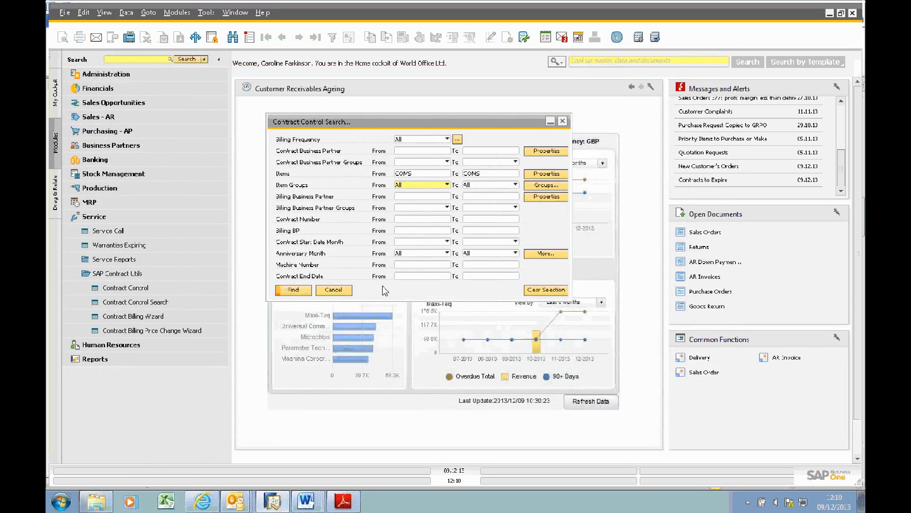
{"action": "left_click", "coordinate": [414, 197]}
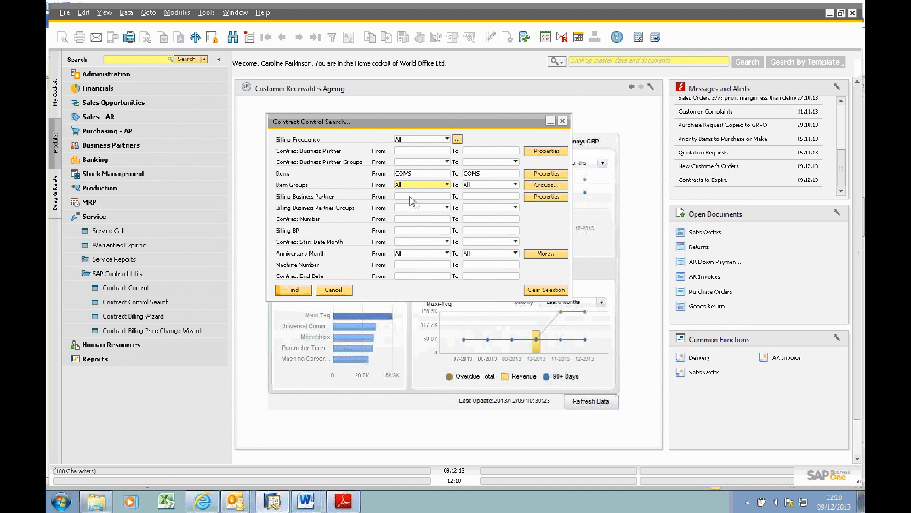
{"action": "left_click", "coordinate": [422, 220]}
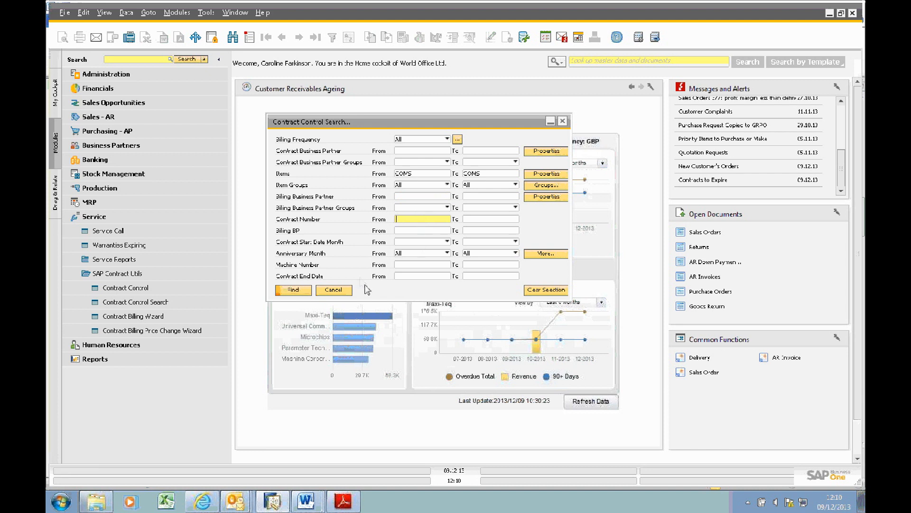
{"action": "left_click", "coordinate": [344, 291]}
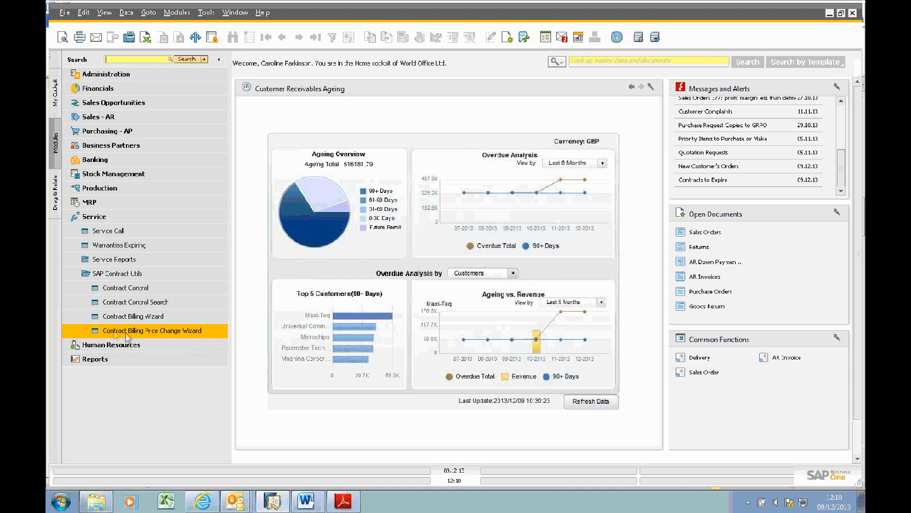
Step: Start the Contract Billing Price Change Wizard and display its filter criteria full size
{"action": "left_click", "coordinate": [156, 335]}
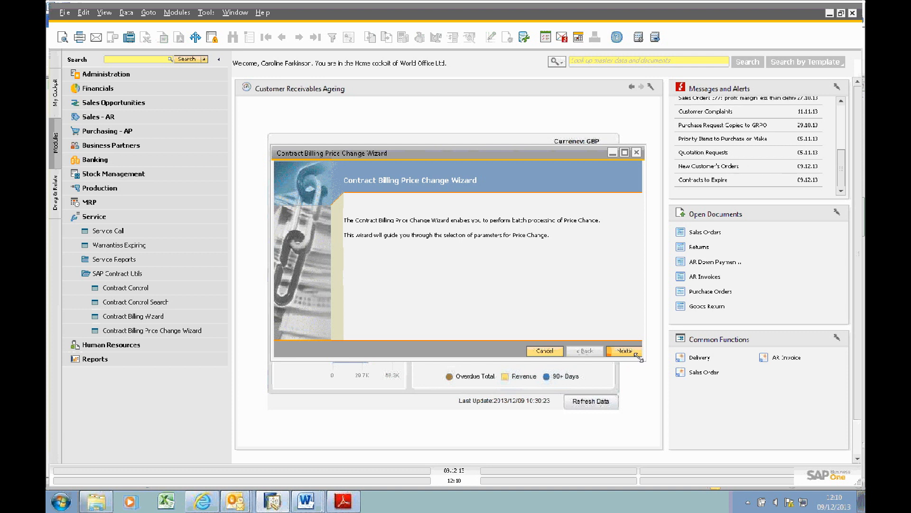
{"action": "left_click", "coordinate": [613, 351]}
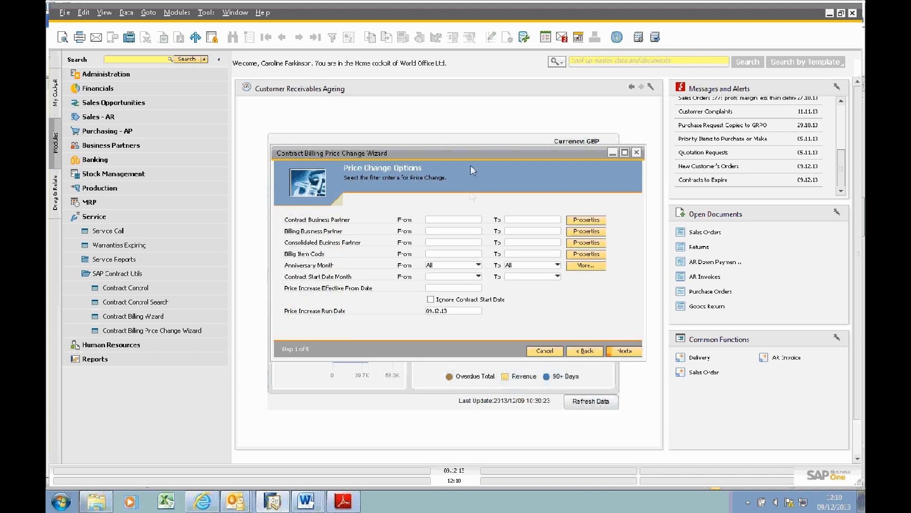
{"action": "double_click", "coordinate": [477, 153]}
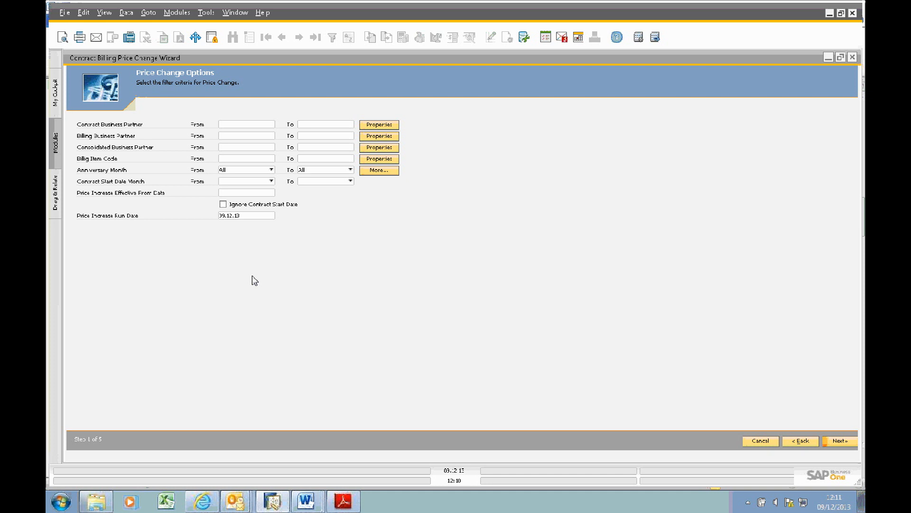
Step: Review the business partner, item code and anniversary month filters, keep the month at All, and proceed to the contract business partners
{"action": "left_click", "coordinate": [240, 125]}
{"action": "left_click", "coordinate": [241, 138]}
{"action": "key", "text": "Tab"}
{"action": "left_click", "coordinate": [247, 160]}
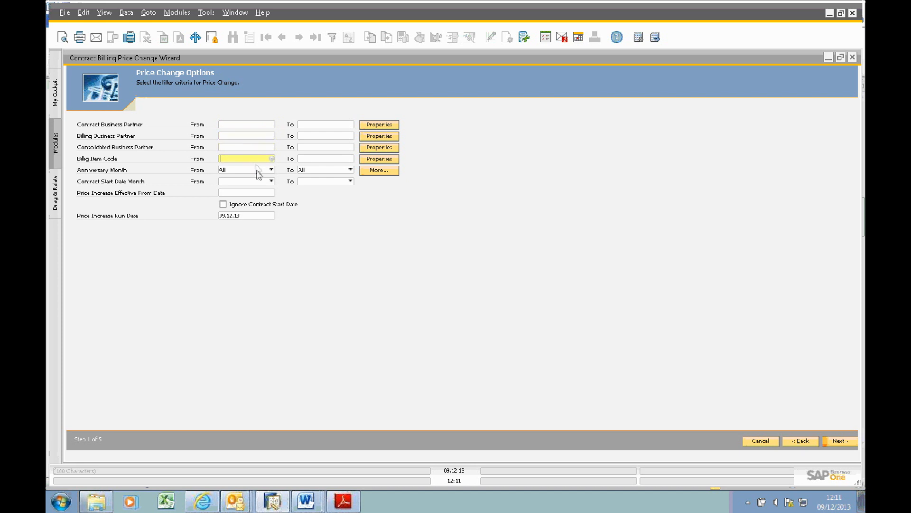
{"action": "left_click", "coordinate": [257, 170]}
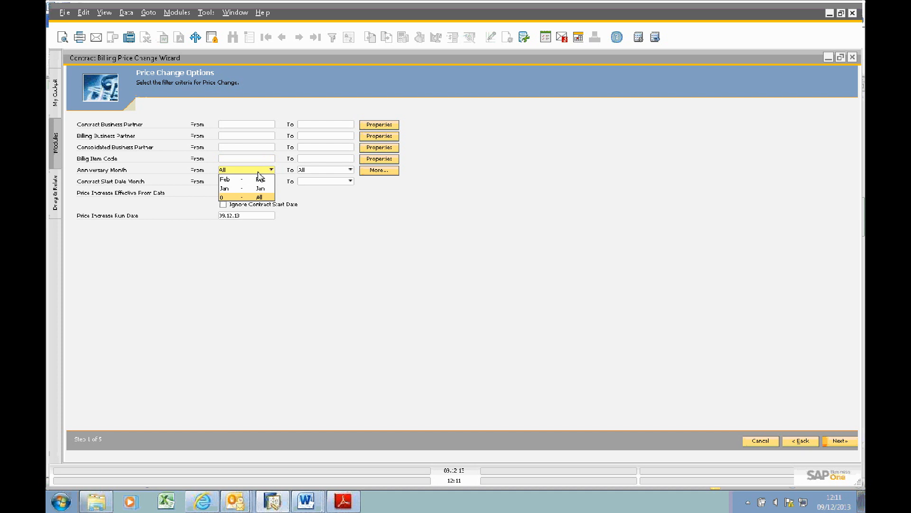
{"action": "left_click", "coordinate": [259, 171]}
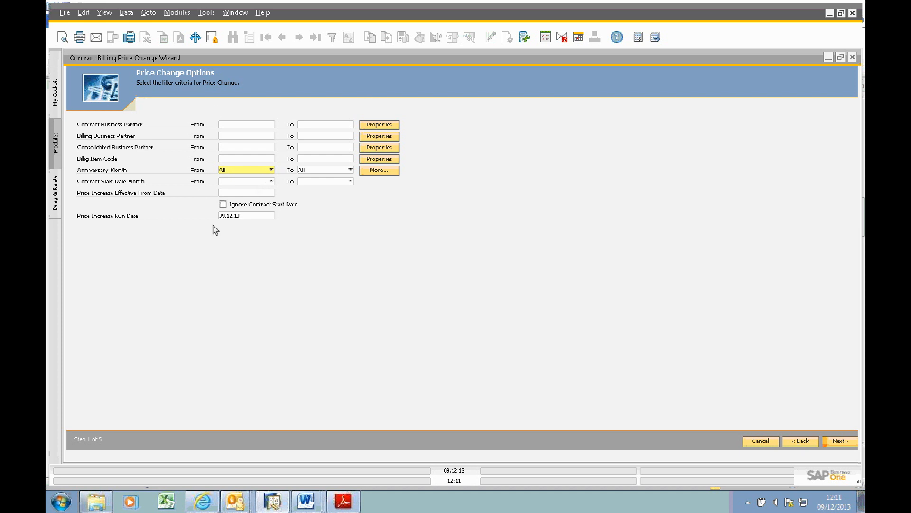
{"action": "left_click", "coordinate": [841, 441]}
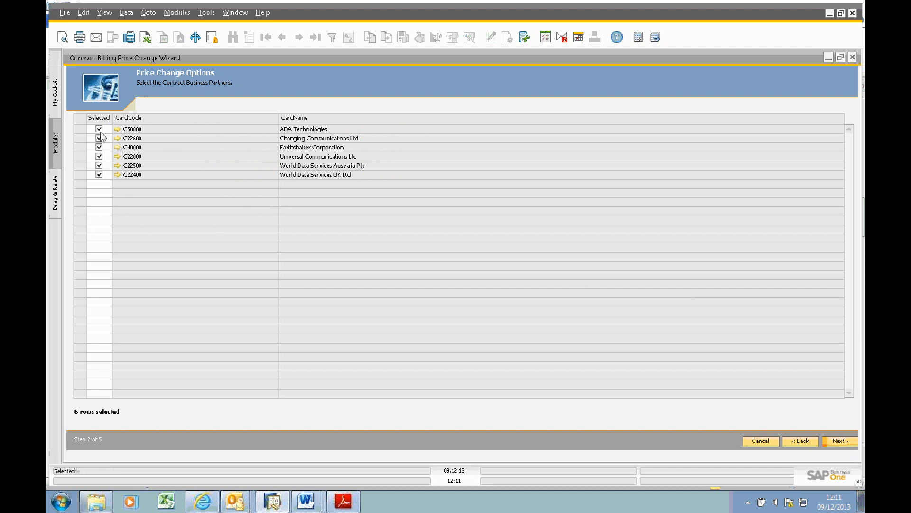
Step: Deselect ADA Technologies, Earthshaker Corporation and both World Data Services companies, and reselect them
{"action": "left_click", "coordinate": [98, 129]}
{"action": "left_click", "coordinate": [98, 146]}
{"action": "left_click", "coordinate": [99, 165]}
{"action": "left_click", "coordinate": [99, 175]}
{"action": "left_click", "coordinate": [98, 128]}
{"action": "left_click", "coordinate": [99, 147]}
{"action": "left_click", "coordinate": [98, 166]}
{"action": "left_click", "coordinate": [99, 175]}
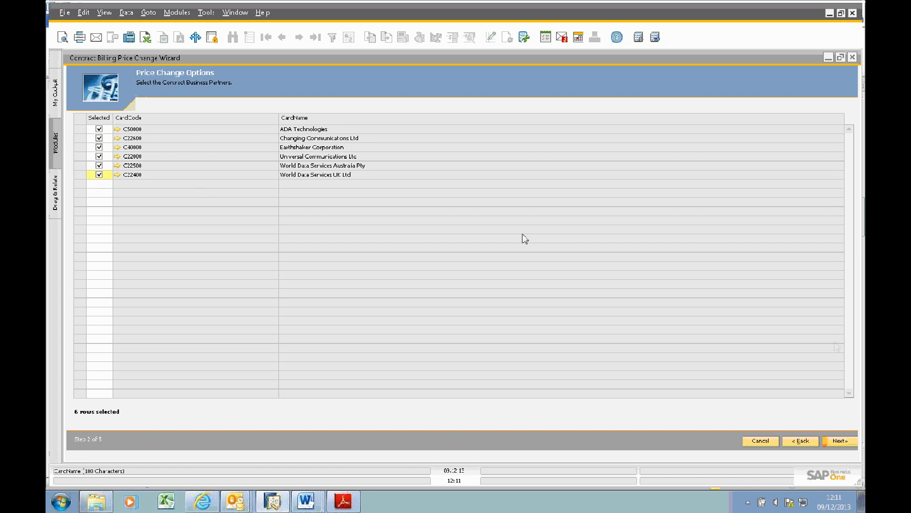
Step: Apply the price change only to ADA Technologies' contract 22, excluding the Changing Communications Ltd line, and finish the wizard
{"action": "left_click", "coordinate": [842, 443]}
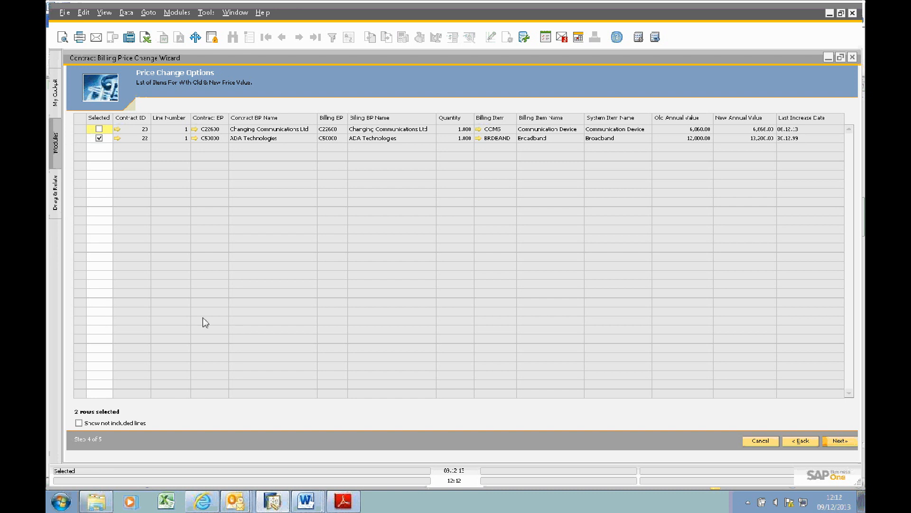
{"action": "left_click", "coordinate": [850, 441]}
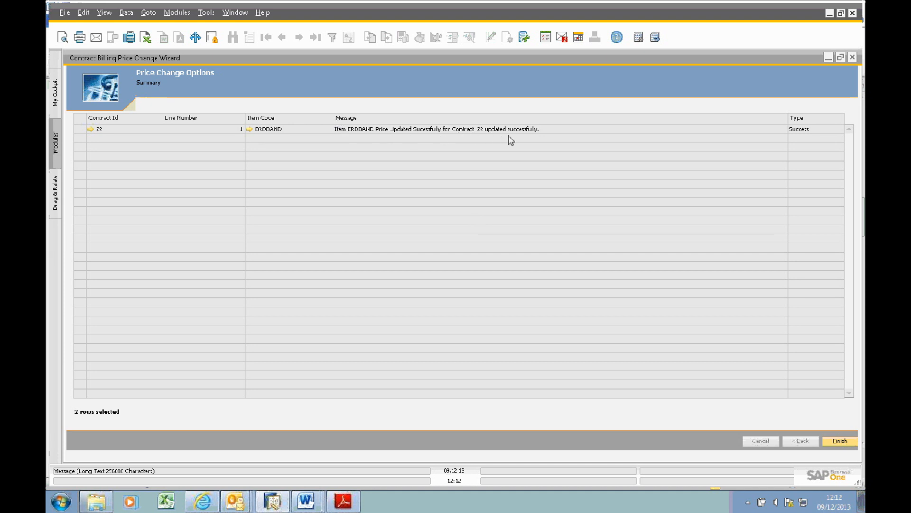
{"action": "left_click", "coordinate": [840, 441]}
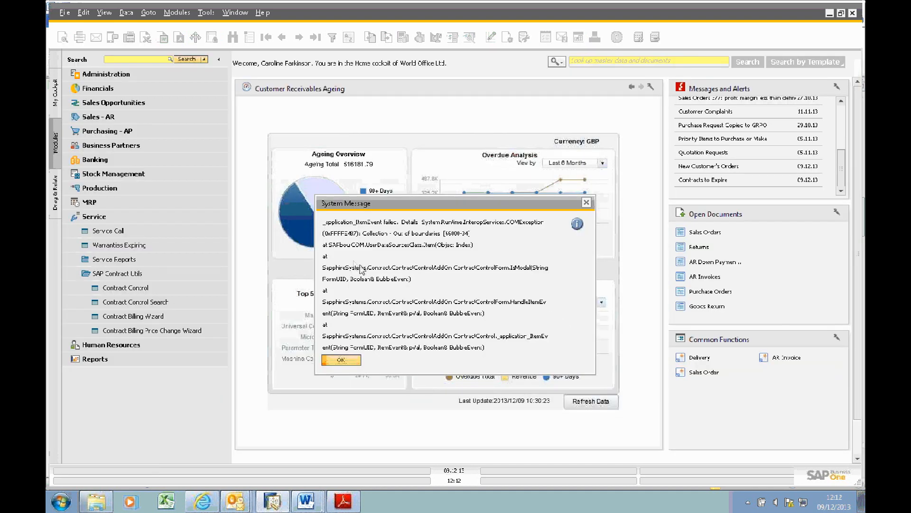
{"action": "left_click", "coordinate": [353, 363]}
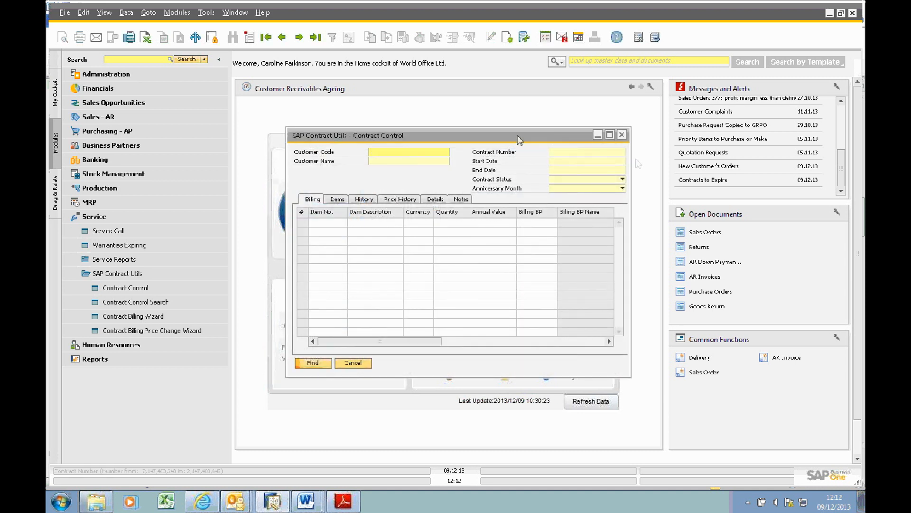
Step: Find contract 22 in Contract Control and examine its billing line and price history
{"action": "left_click", "coordinate": [589, 153]}
{"action": "type", "text": "22"}
{"action": "key", "text": "Return"}
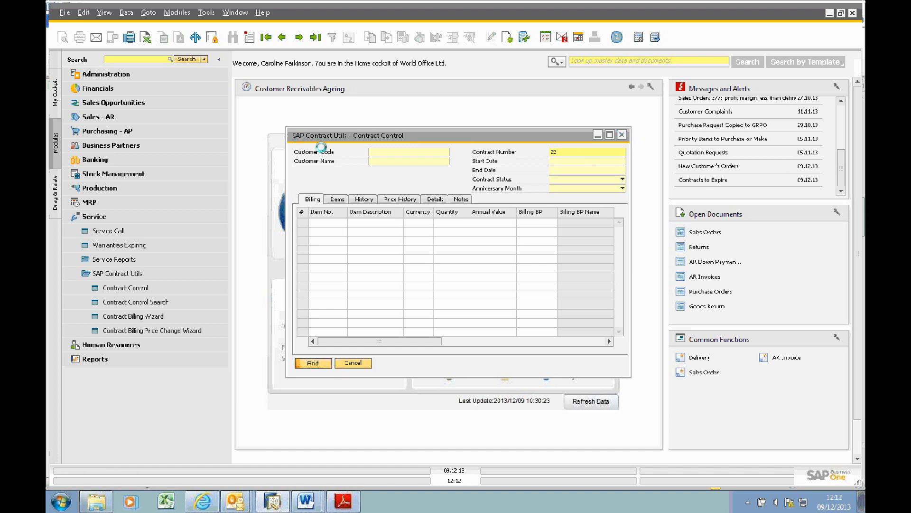
{"action": "double_click", "coordinate": [417, 135]}
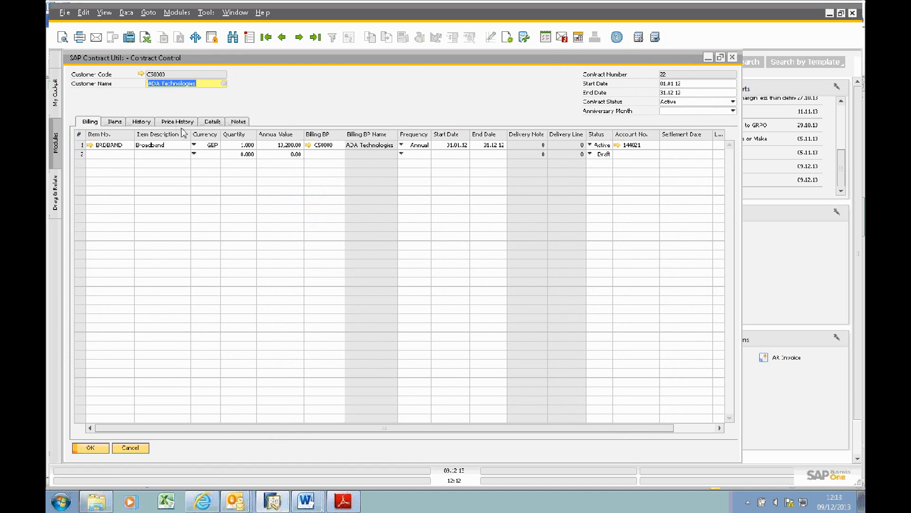
{"action": "left_click", "coordinate": [177, 122]}
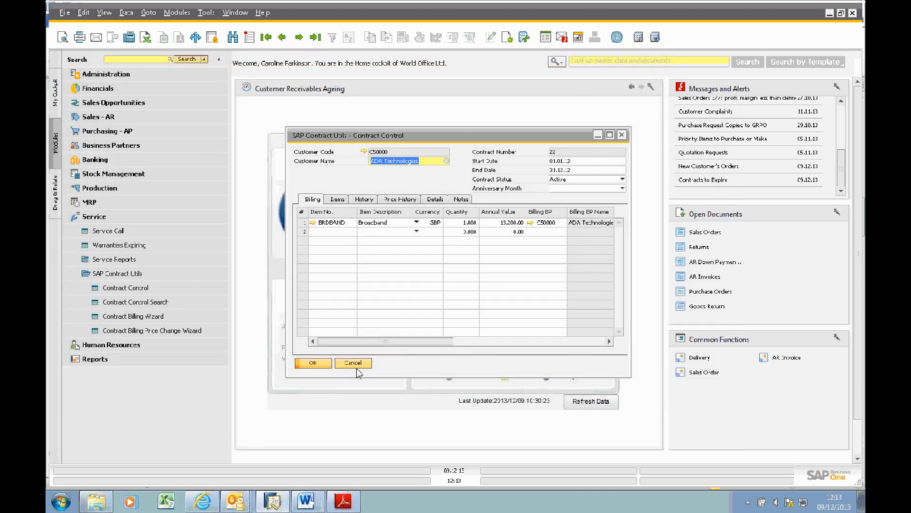
{"action": "double_click", "coordinate": [431, 136]}
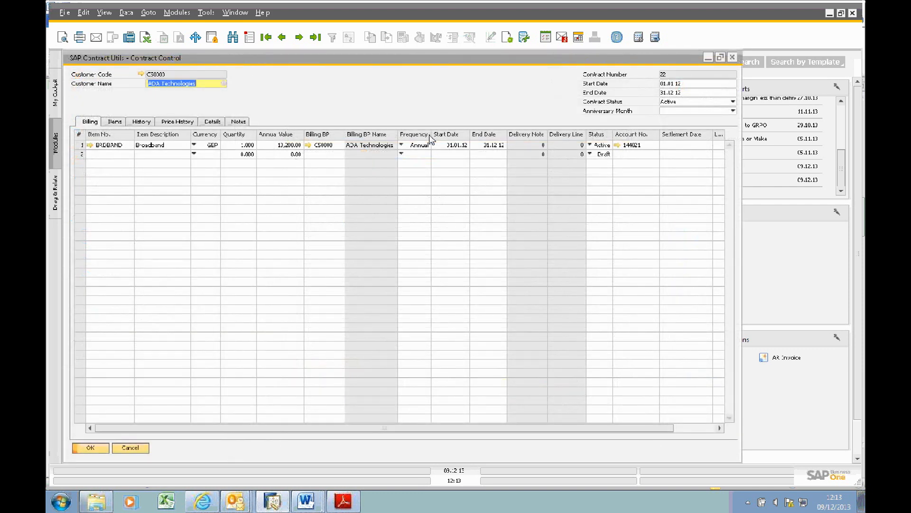